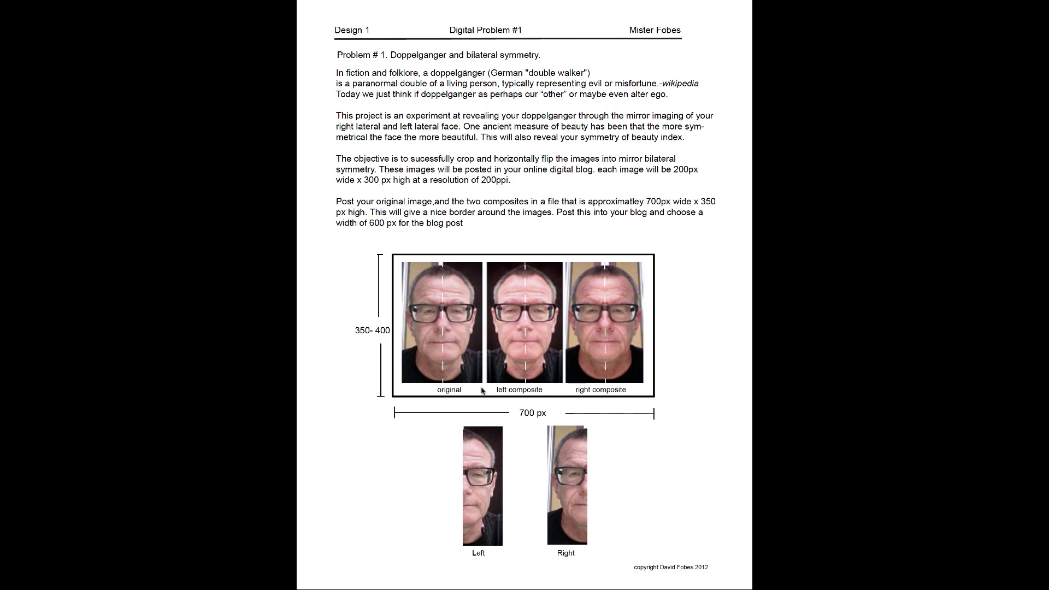
- Exit Acrobat's full-screen view so the Doppelganger assignment PDF shows in a normal window
key("Escape")
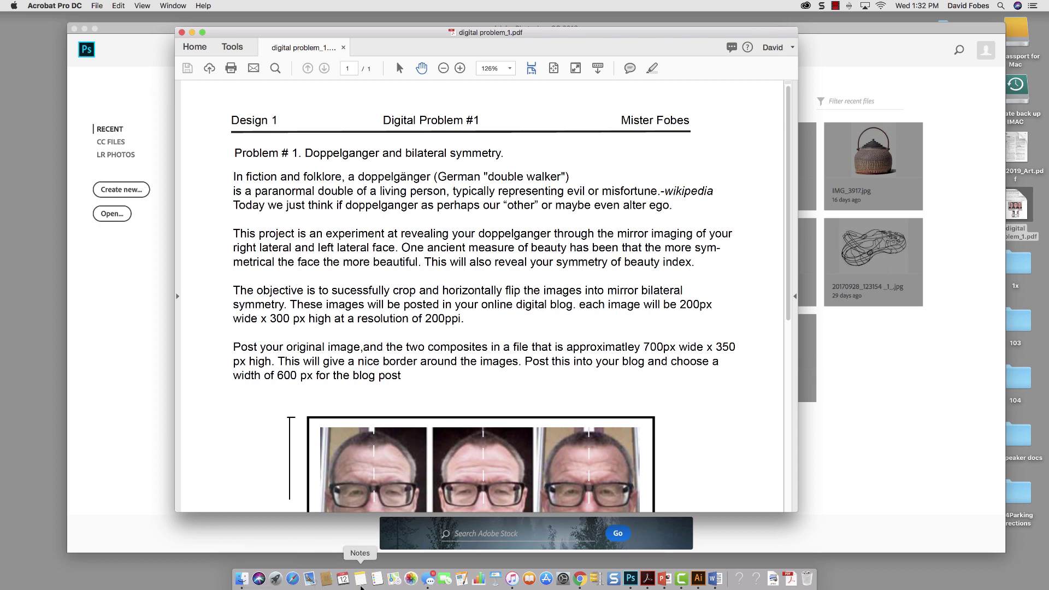
- Open Finder, go to the Applications folder and launch Photo Booth
left_click(241, 579)
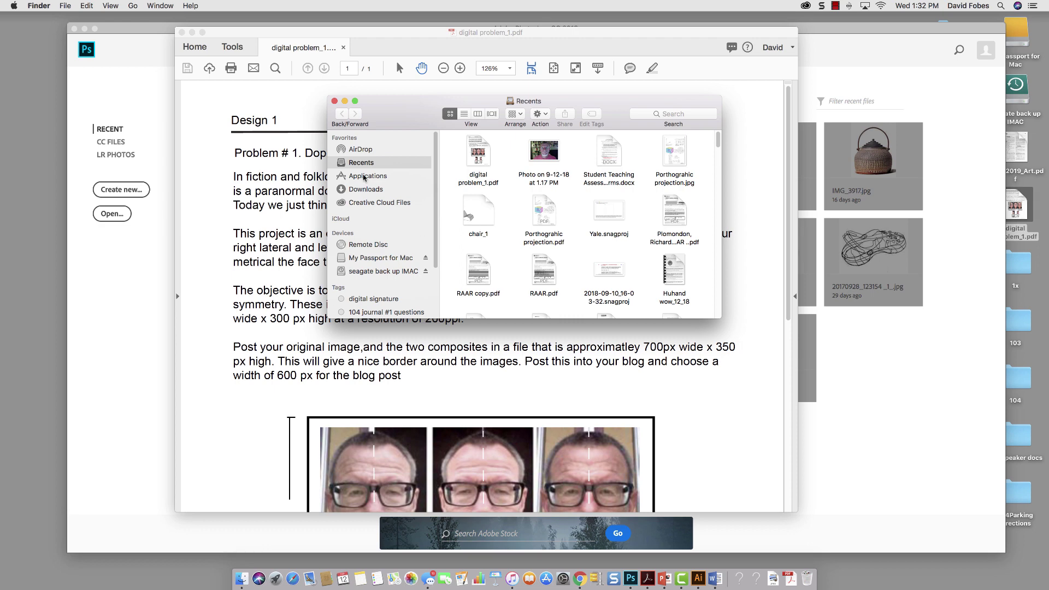
left_click(365, 177)
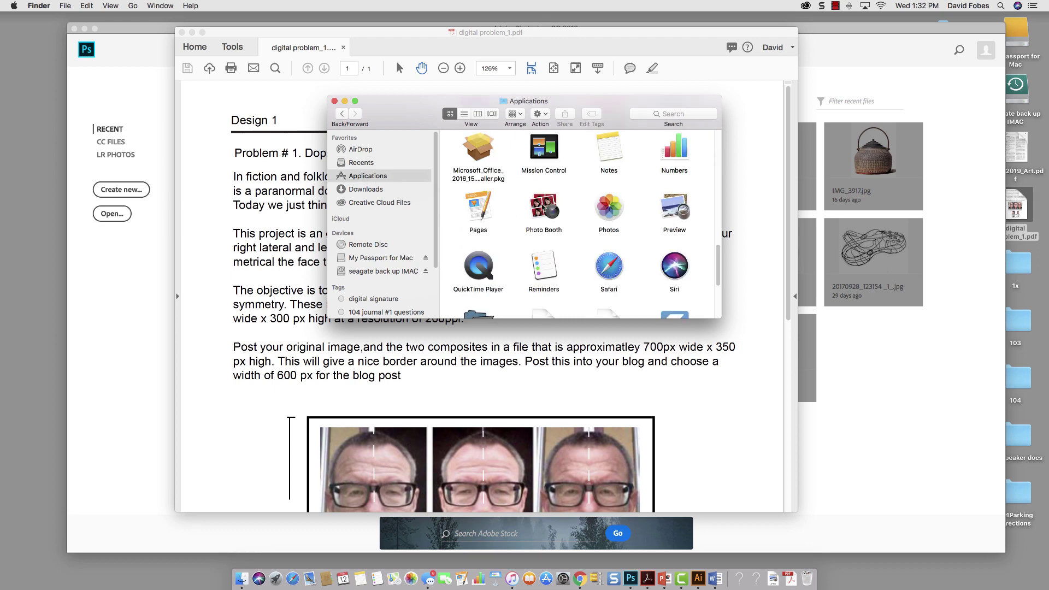
left_click(546, 212)
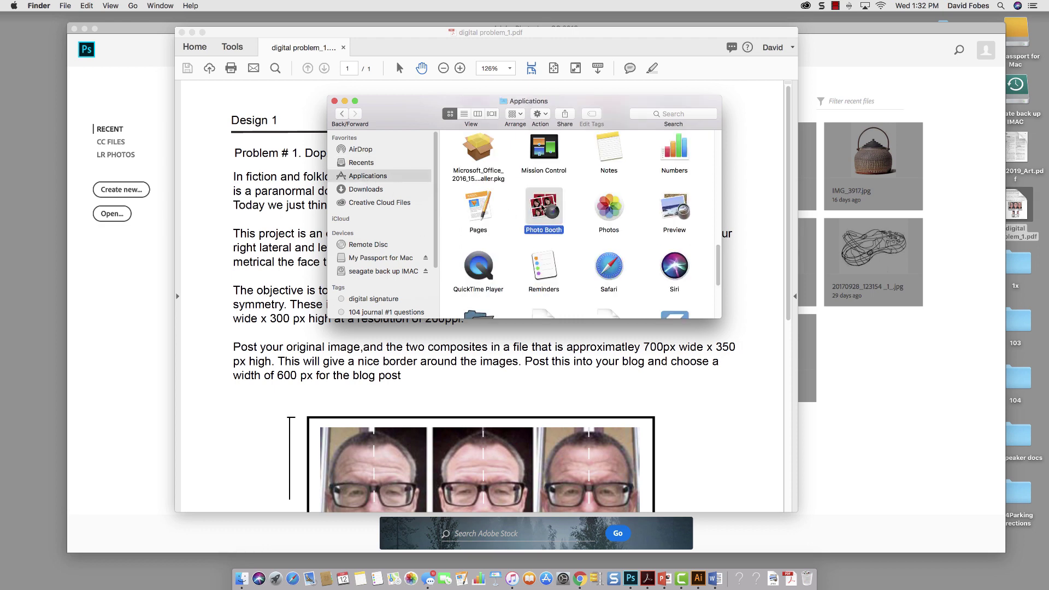
double_click(543, 208)
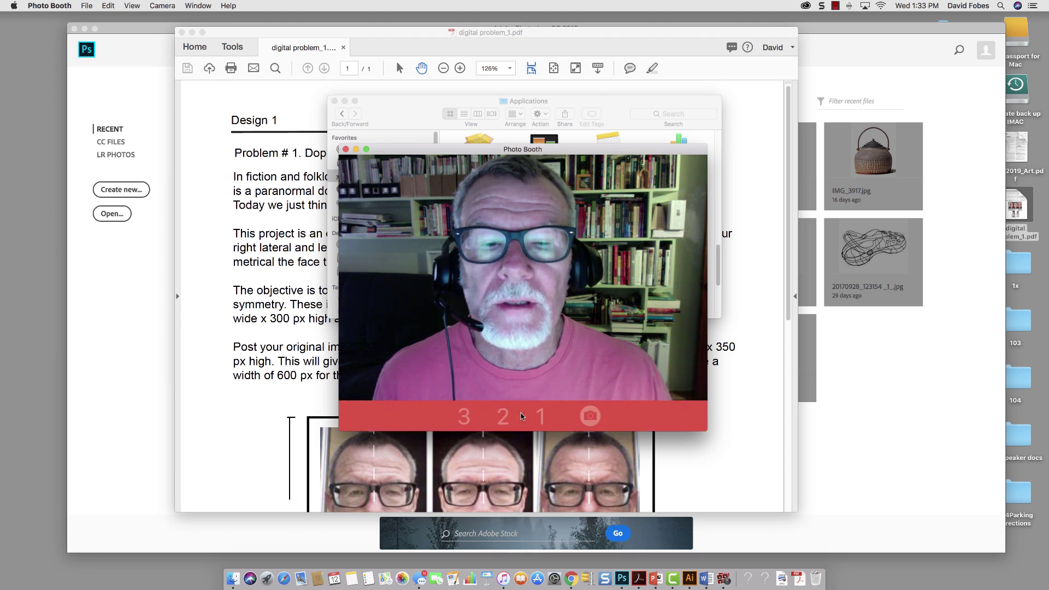
- Take a webcam snapshot and copy it to the Desktop, replacing the older photo
left_click(522, 415)
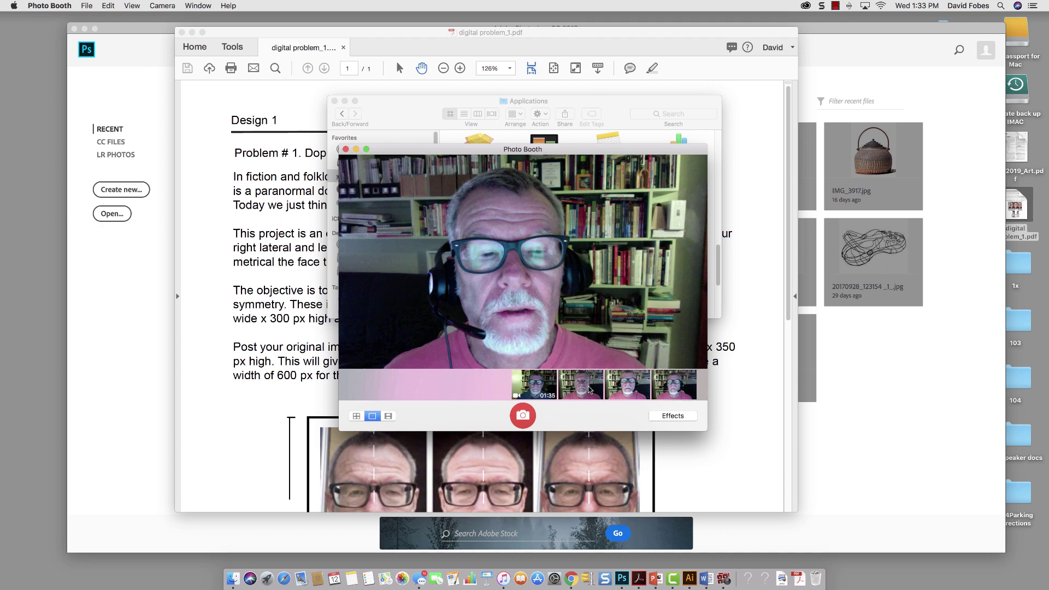
left_click(590, 390)
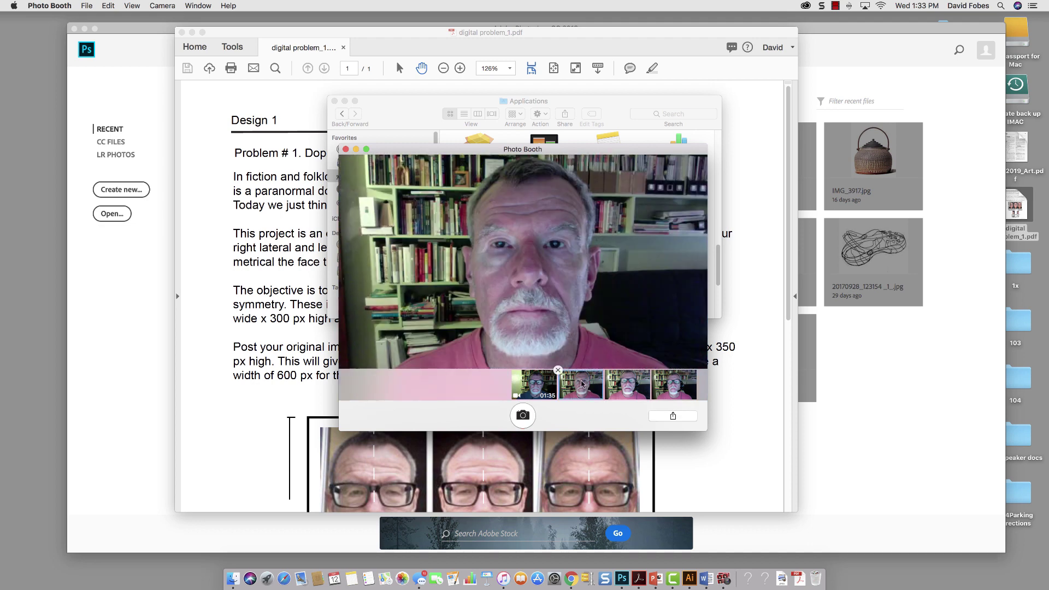
left_click_drag(583, 386, 32, 405)
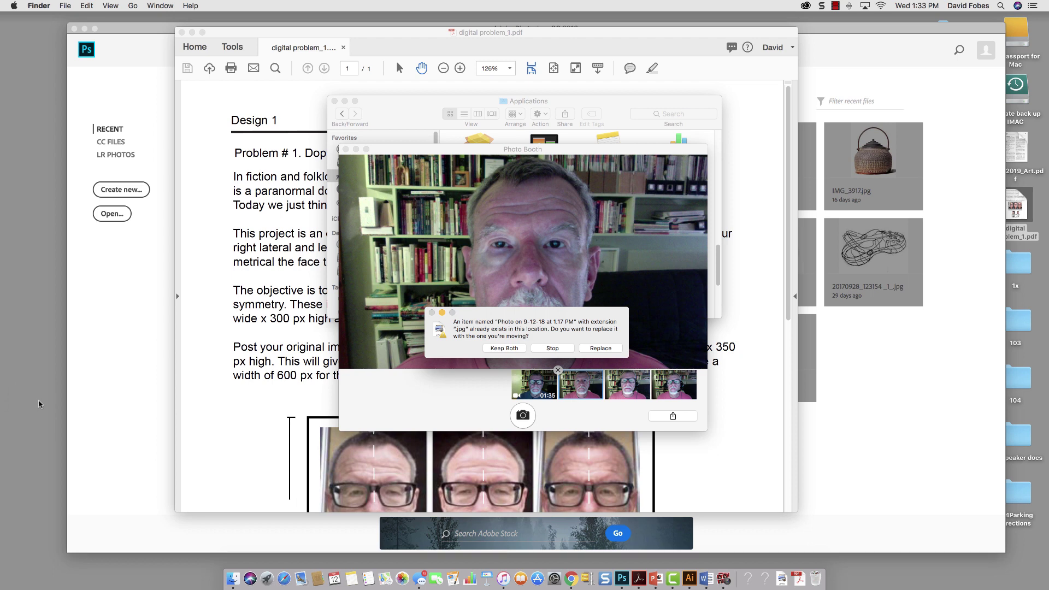
left_click(593, 348)
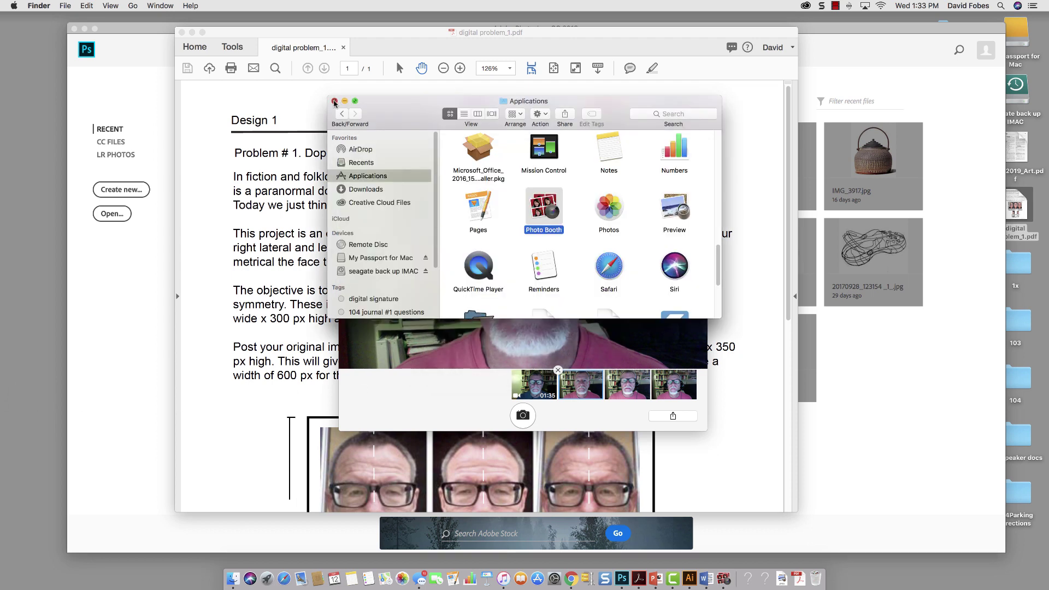
- Close the Finder Applications window and the assignment PDF, returning to Photo Booth
left_click(335, 102)
left_click(182, 33)
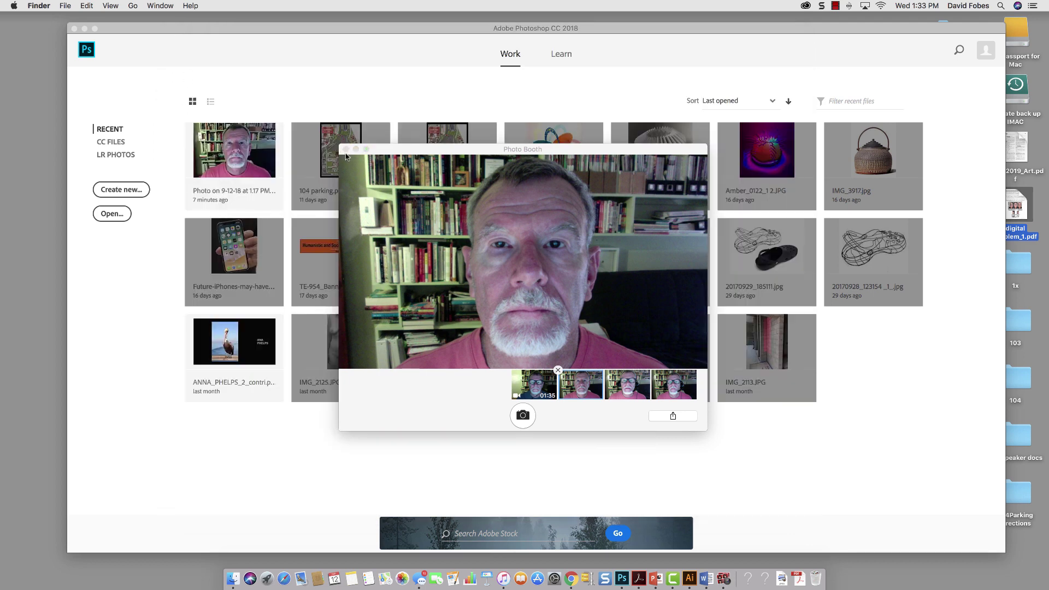
left_click(346, 155)
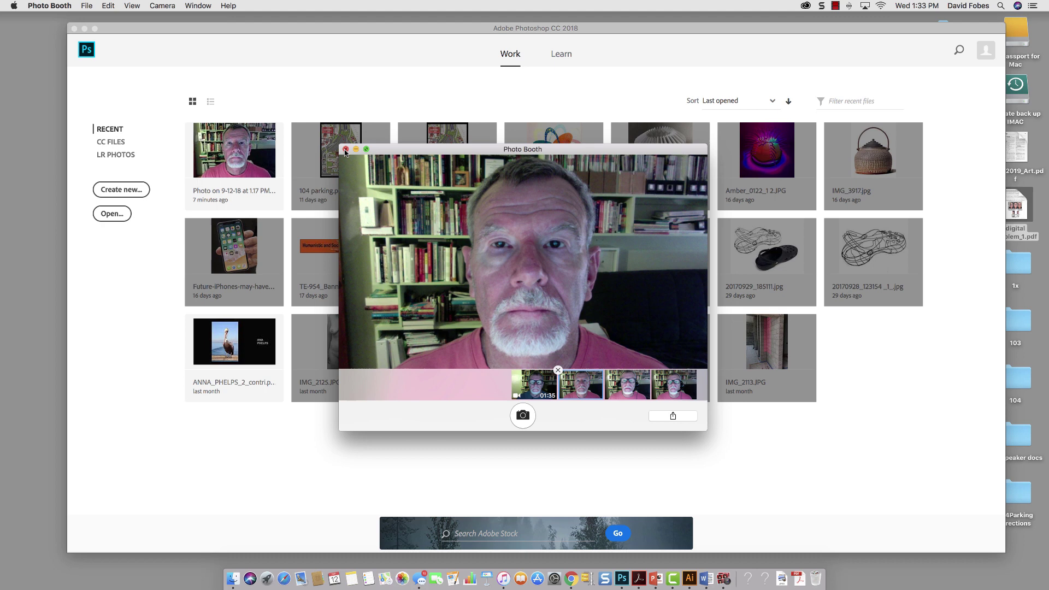
- Quit Photo Booth and bring up Photoshop's Open dialog
left_click(345, 150)
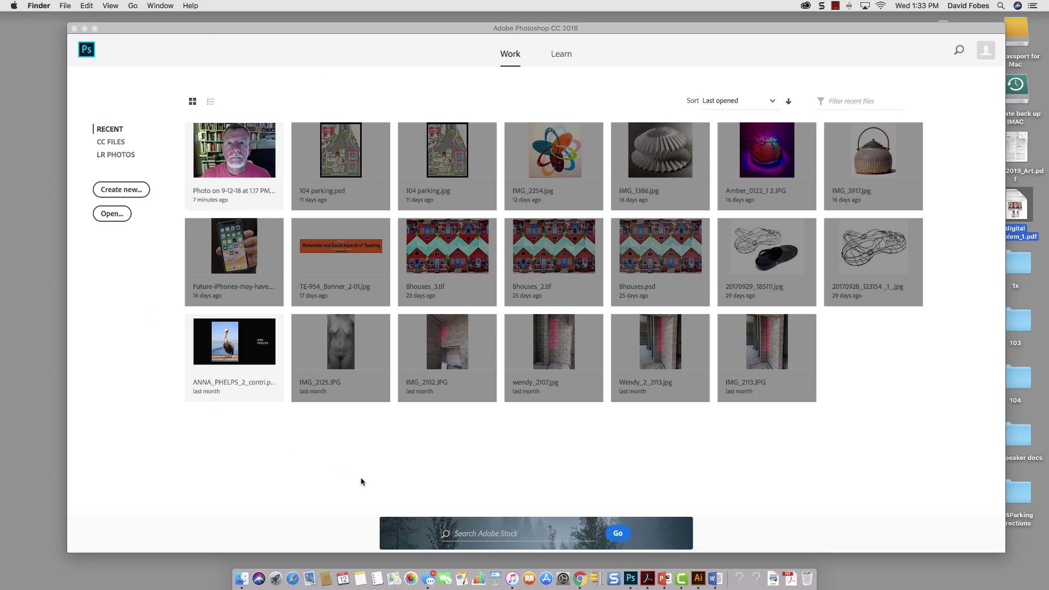
left_click(631, 579)
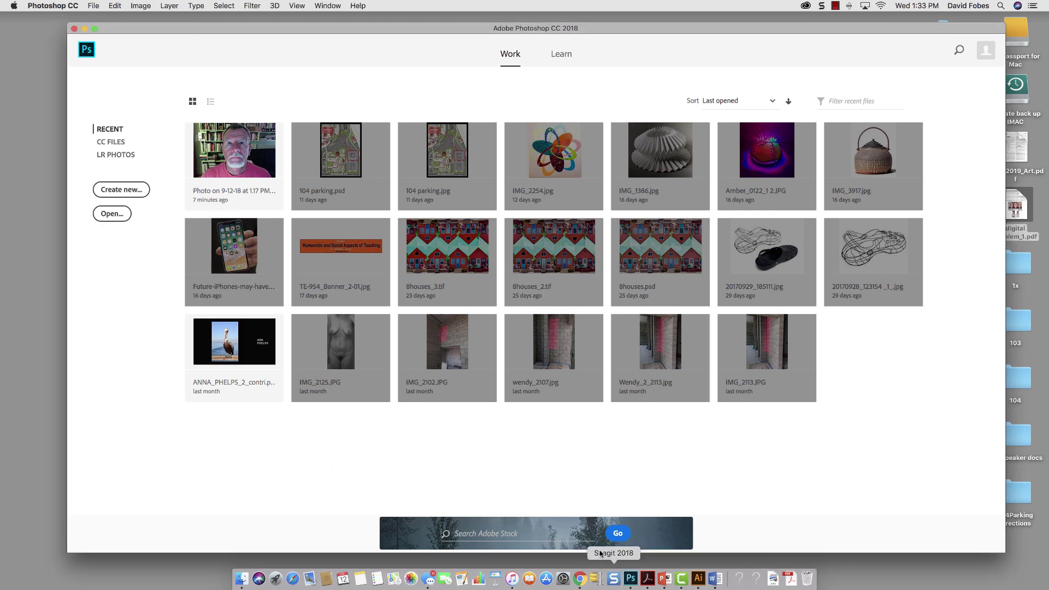
left_click(111, 6)
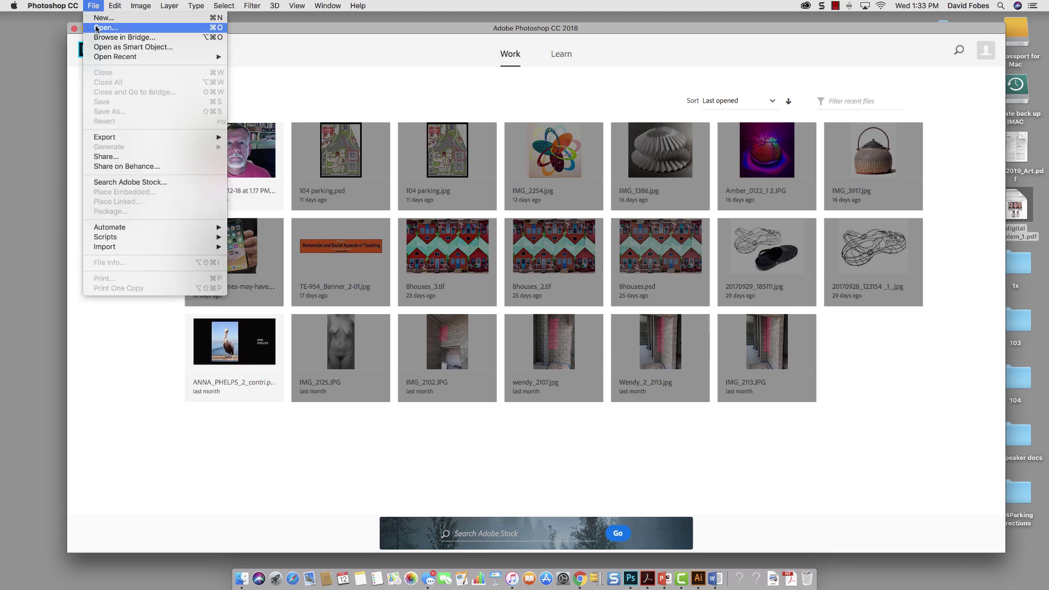
left_click(96, 28)
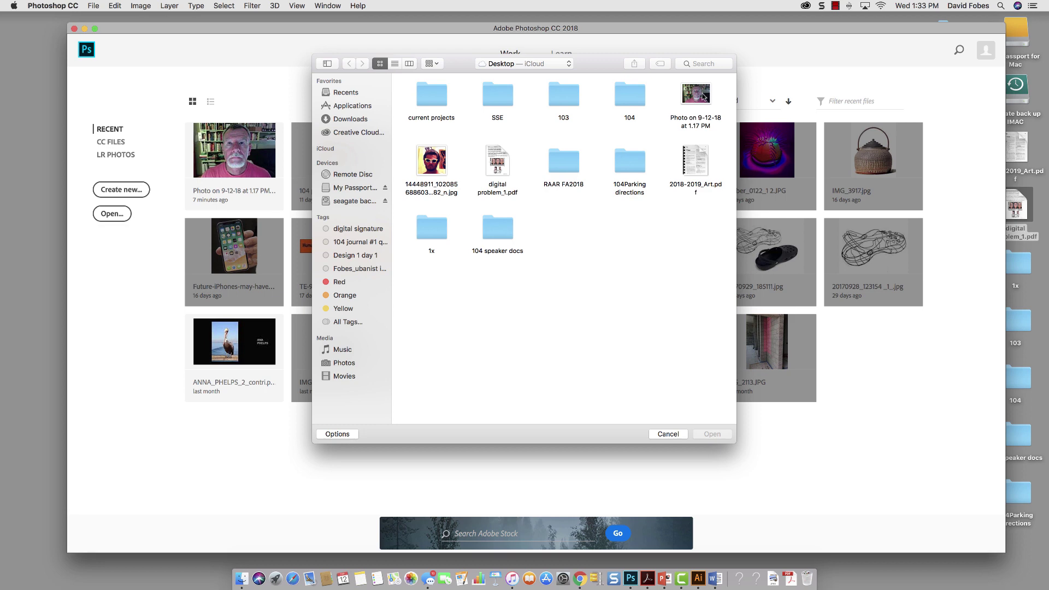
- Open 'Photo on 9-12-18 at 1.17 PM' from the Desktop
left_click(394, 65)
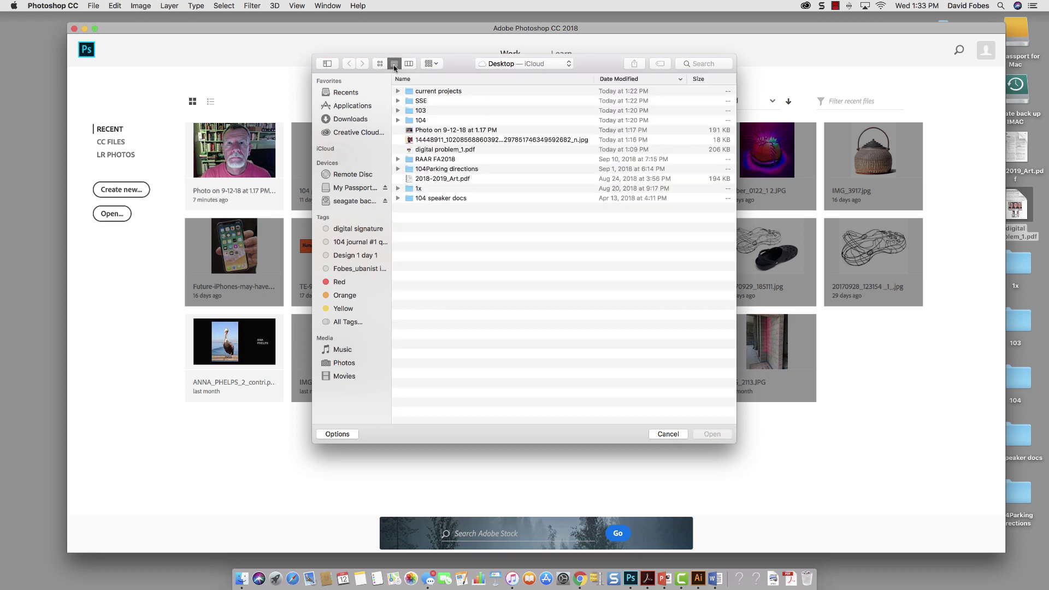
left_click(381, 65)
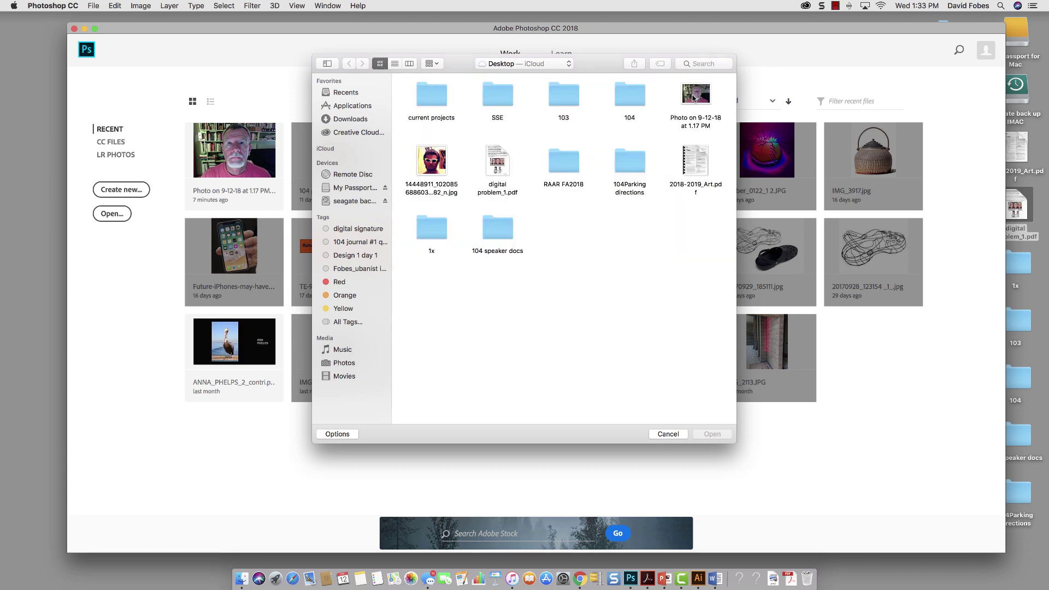
left_click(693, 99)
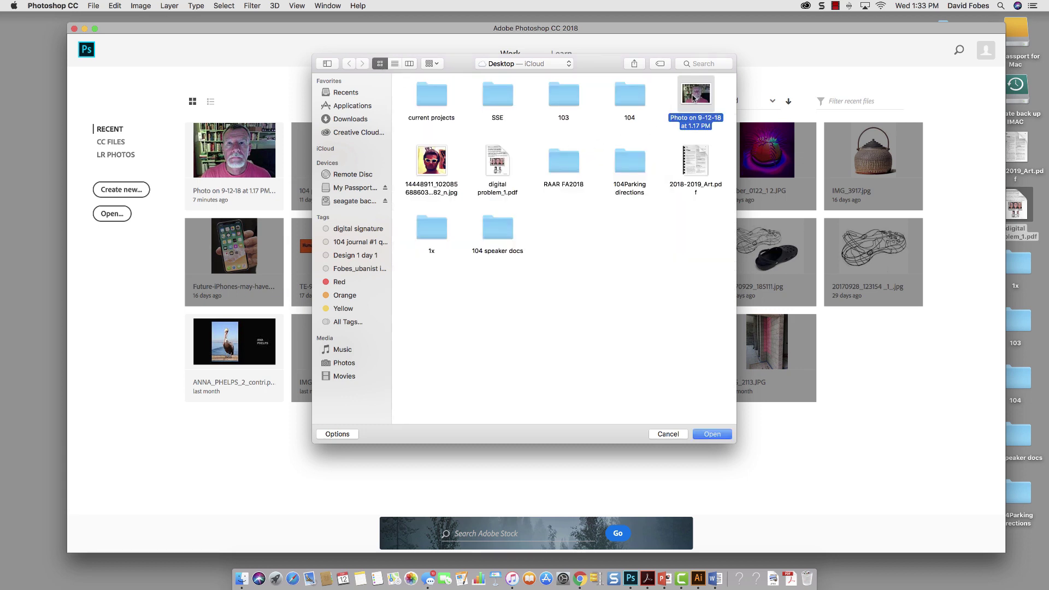
left_click(704, 436)
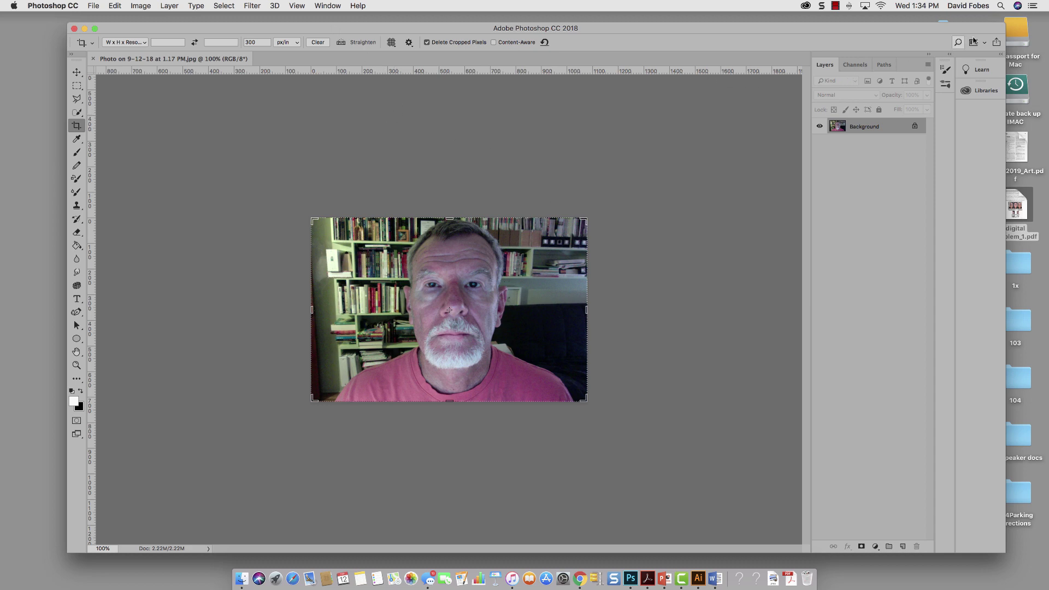
- Browse the workspace, Window and View menus, keeping Layers showing and toggling snapping
left_click(981, 46)
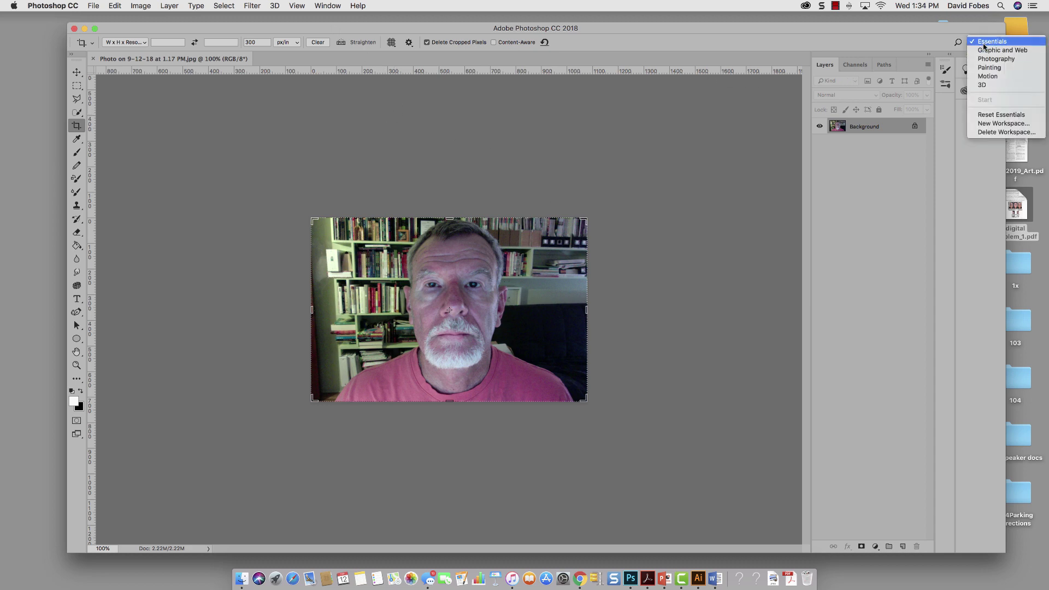
left_click(631, 101)
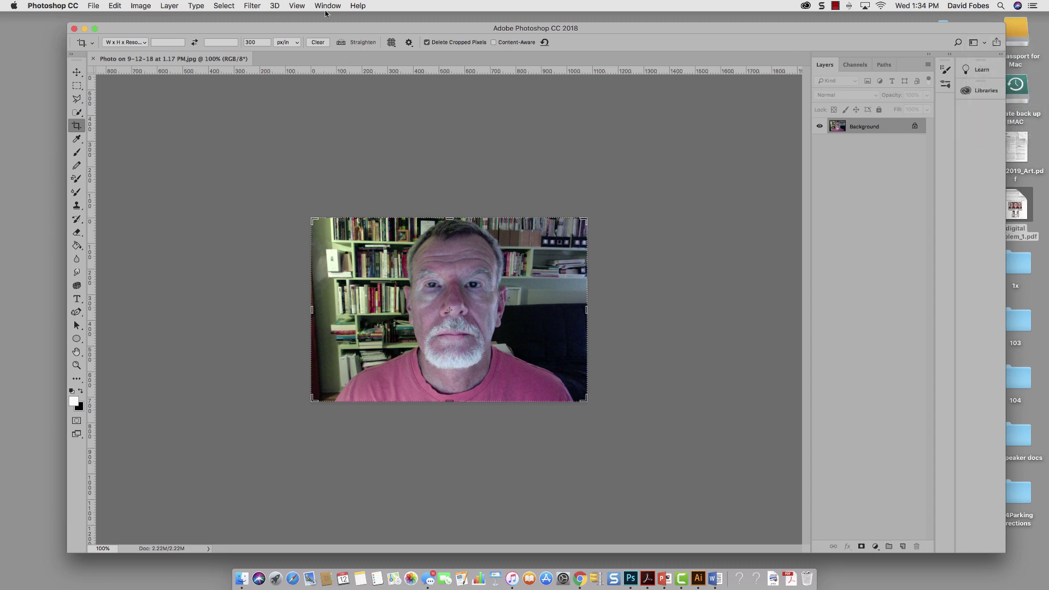
left_click(328, 6)
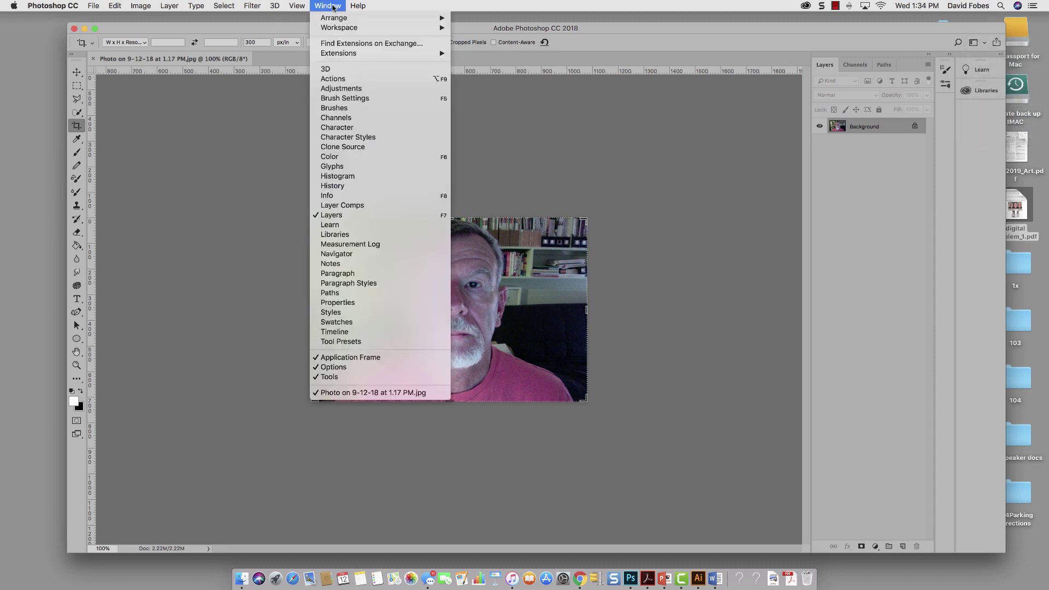
left_click(334, 219)
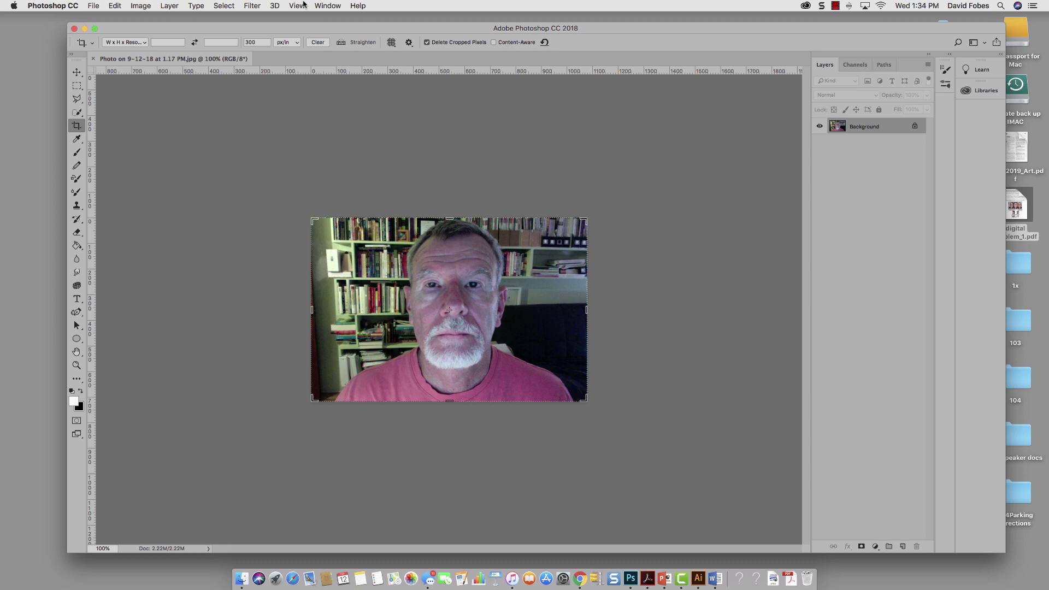
left_click(300, 6)
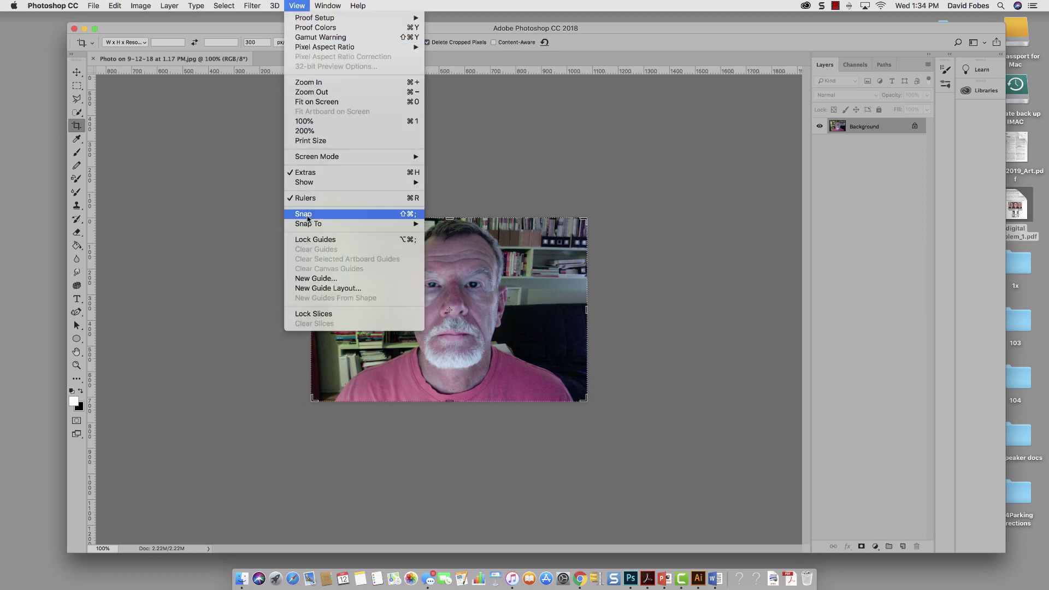
left_click(308, 219)
left_click(295, 6)
left_click(298, 214)
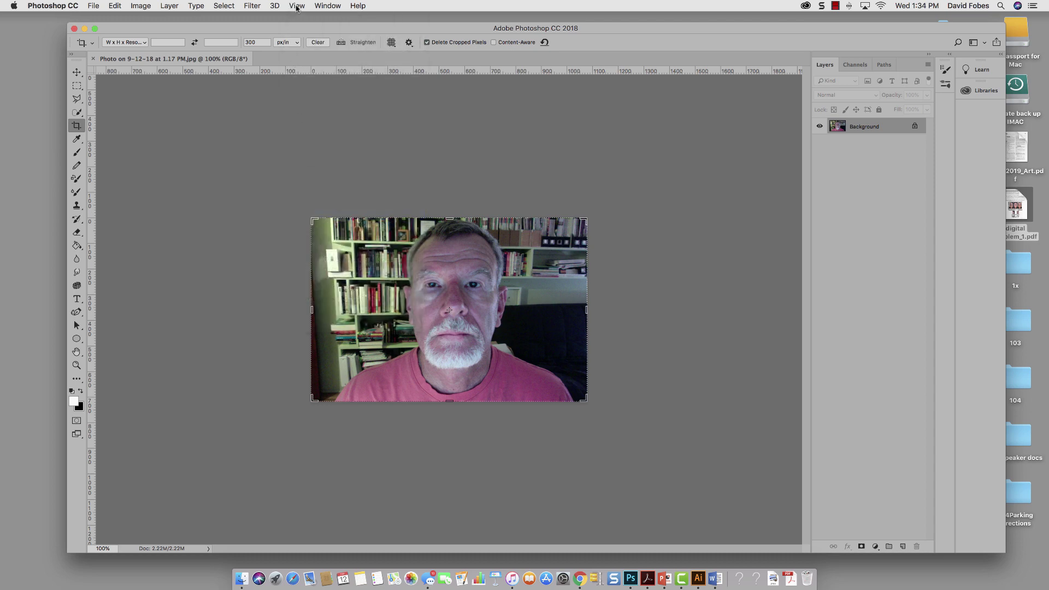
- Turn off View > Extras to hide the crop handles and dashed overlay
left_click(296, 6)
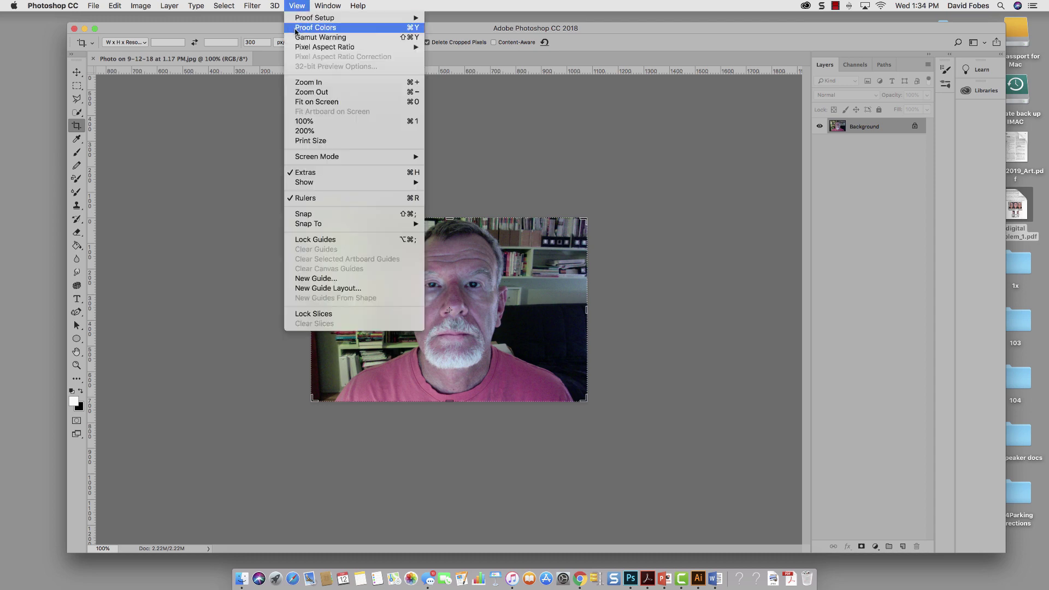
left_click(298, 173)
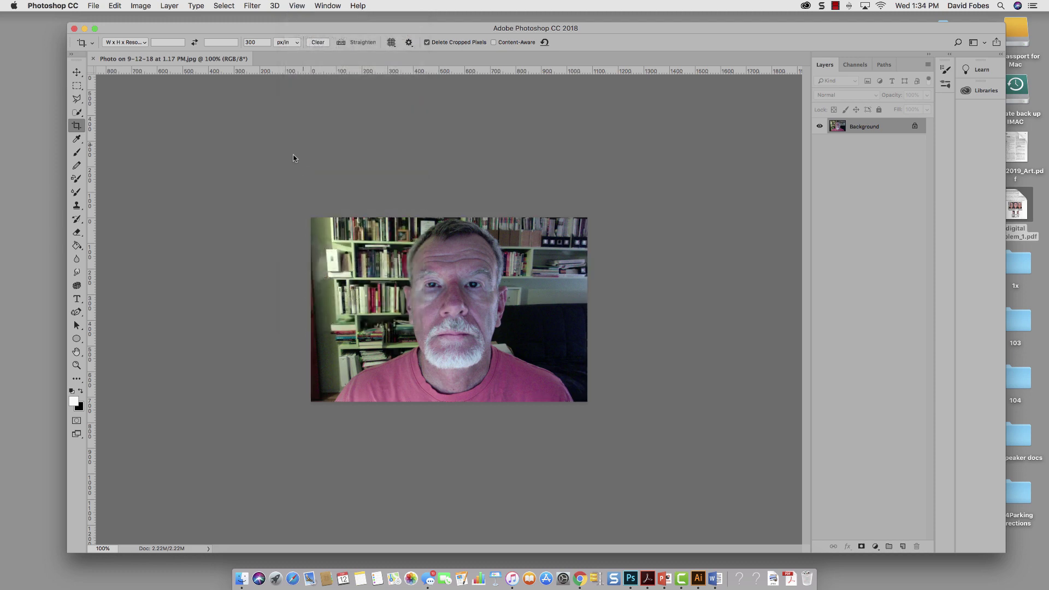
left_click(295, 7)
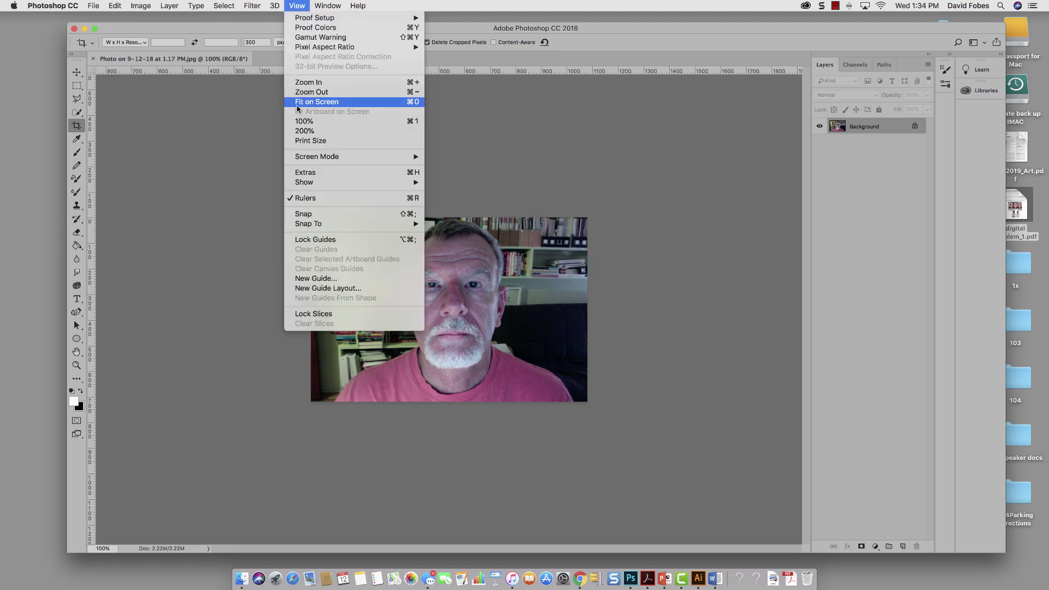
left_click(487, 120)
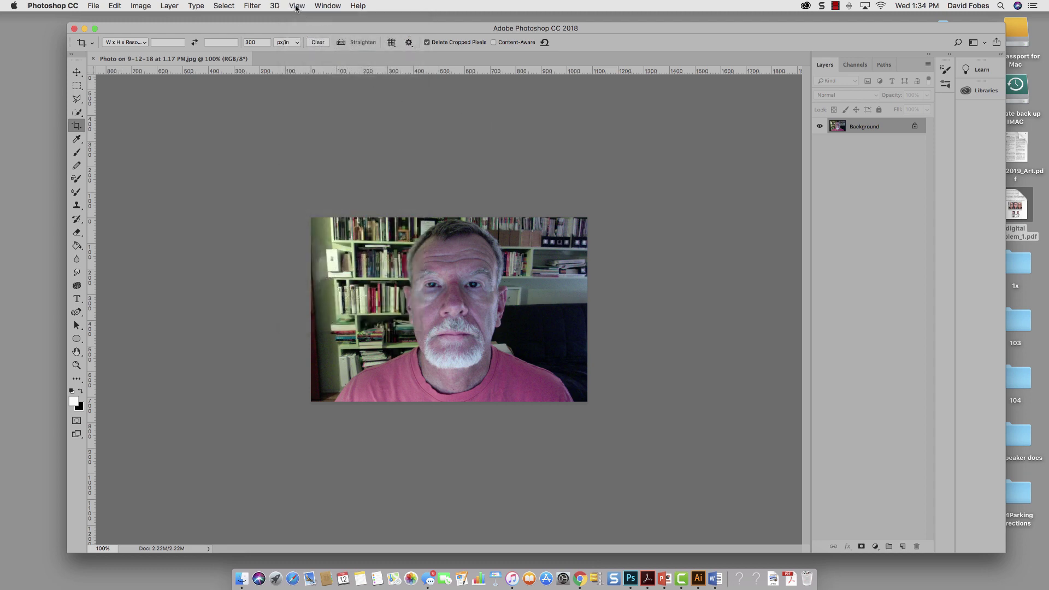
- Toggle the rulers off and back on so they border the canvas
left_click(295, 6)
left_click(299, 265)
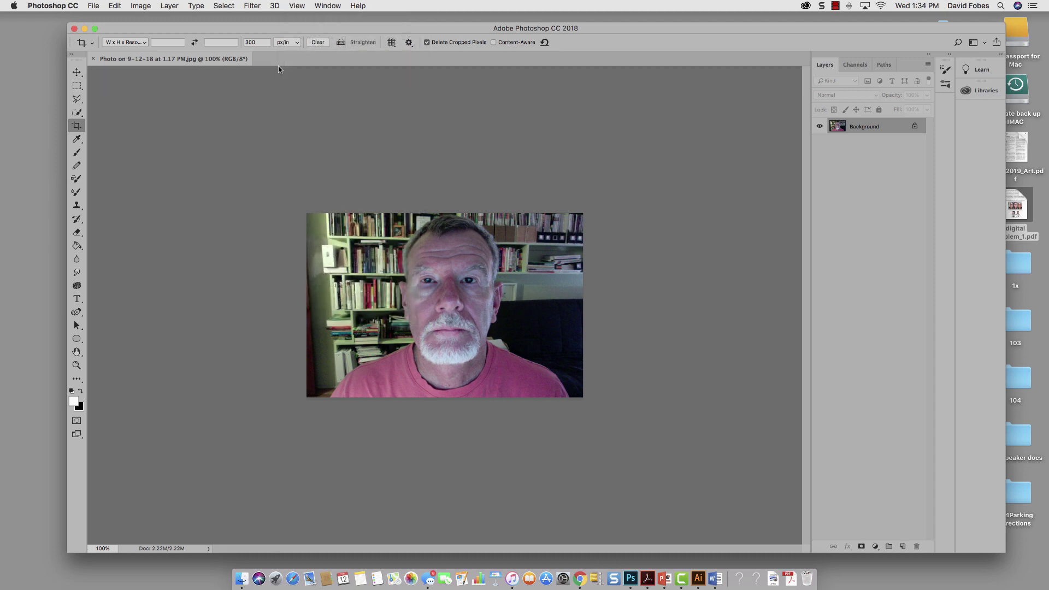
left_click(297, 7)
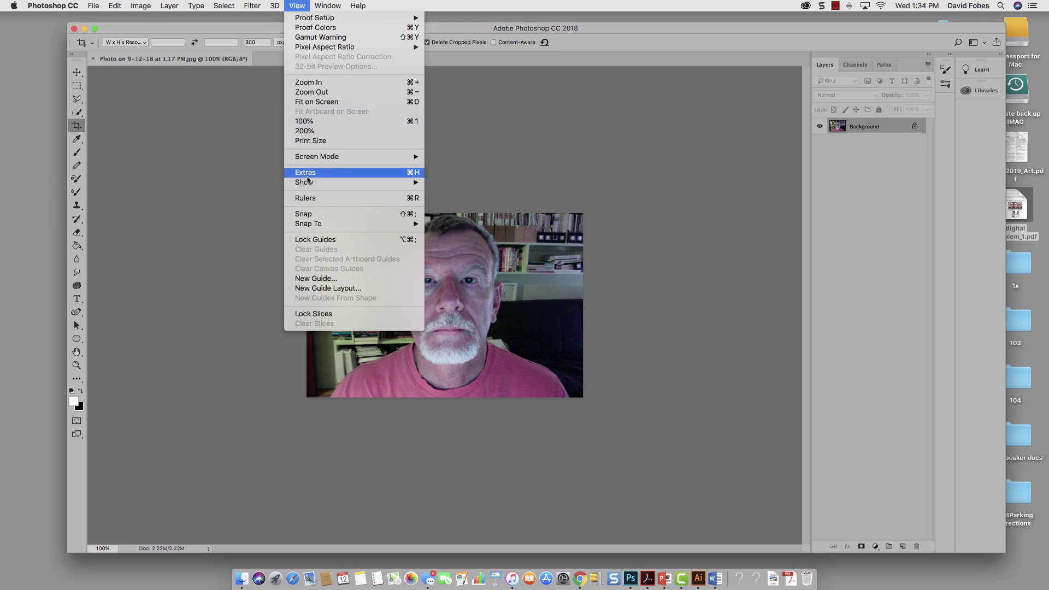
left_click(307, 199)
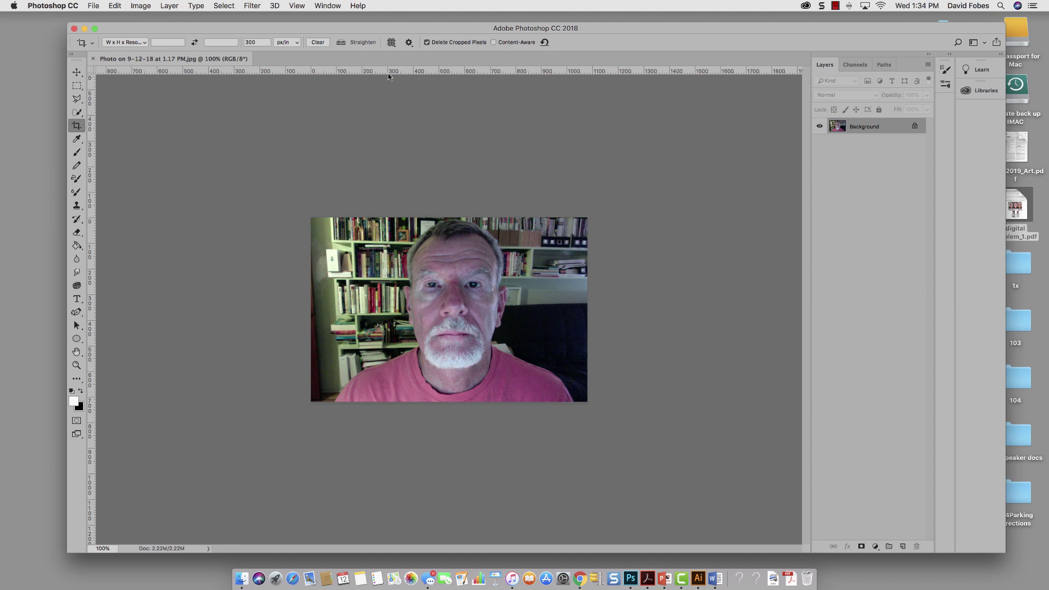
left_click(58, 6)
mouse_move(53, 38)
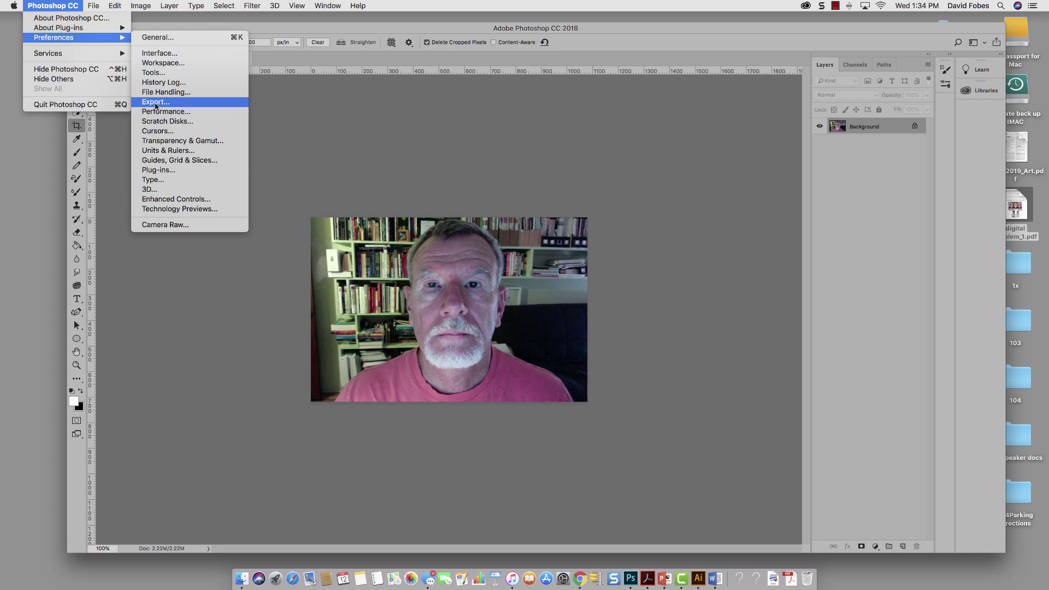
left_click(157, 149)
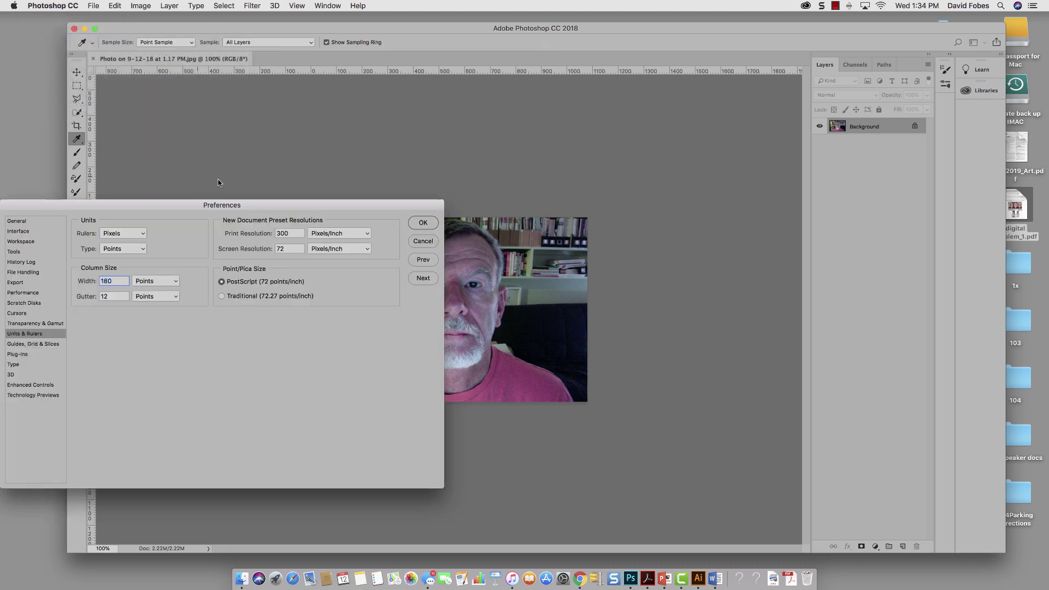
left_click(143, 235)
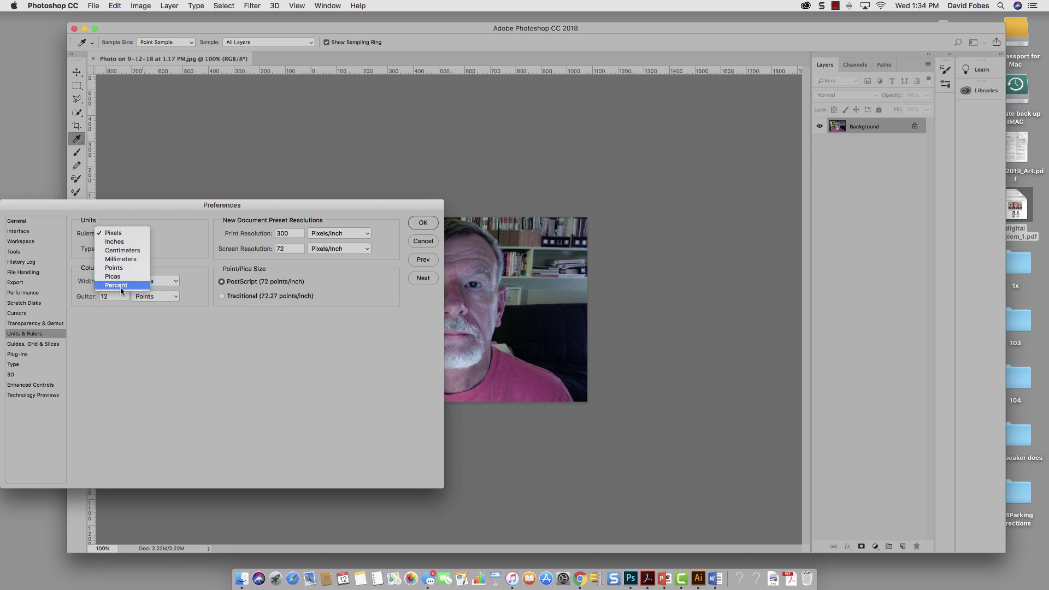
left_click(121, 237)
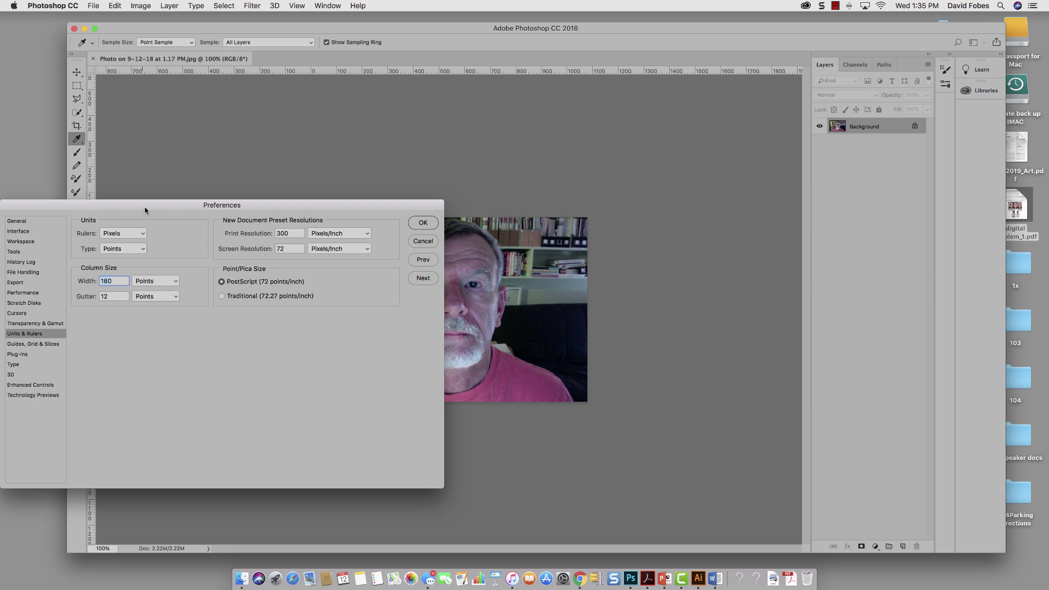
left_click(415, 224)
key("c")
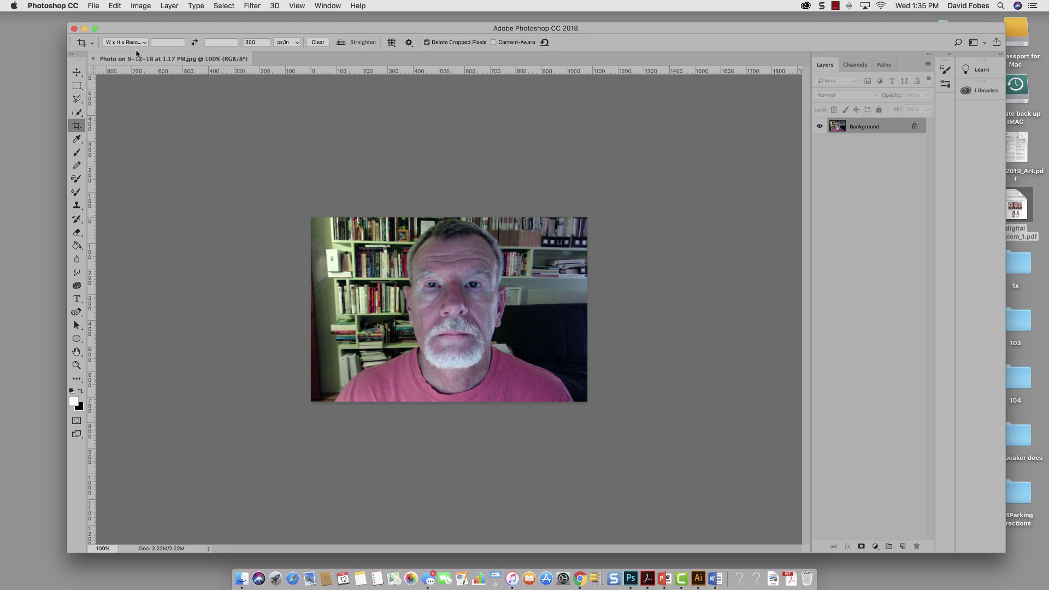
- Set the Crop tool to W x H x Resolution with width 200 px and height 300 px
left_click(71, 127)
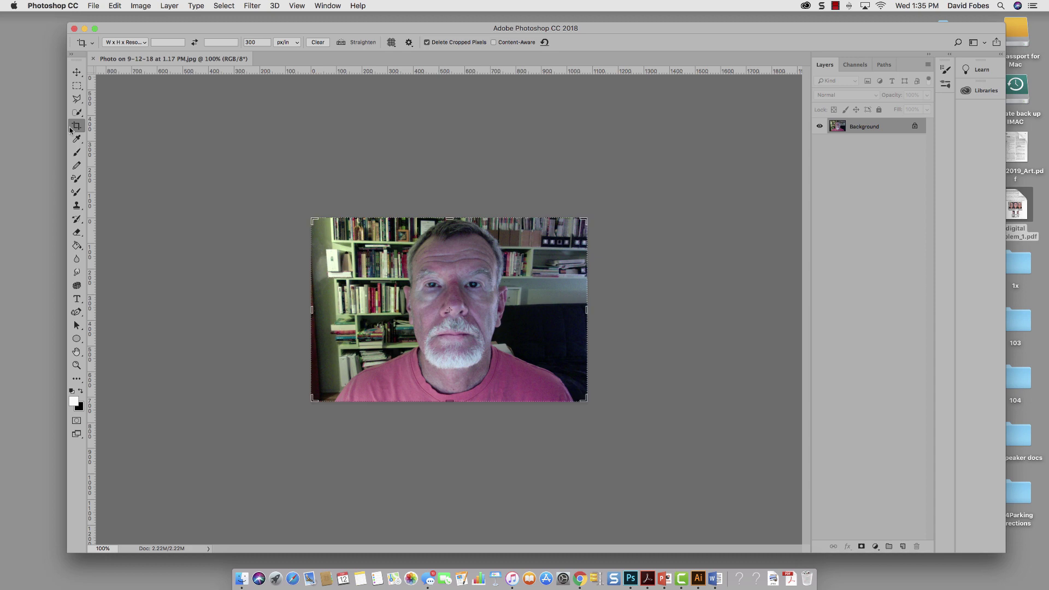
left_click(145, 42)
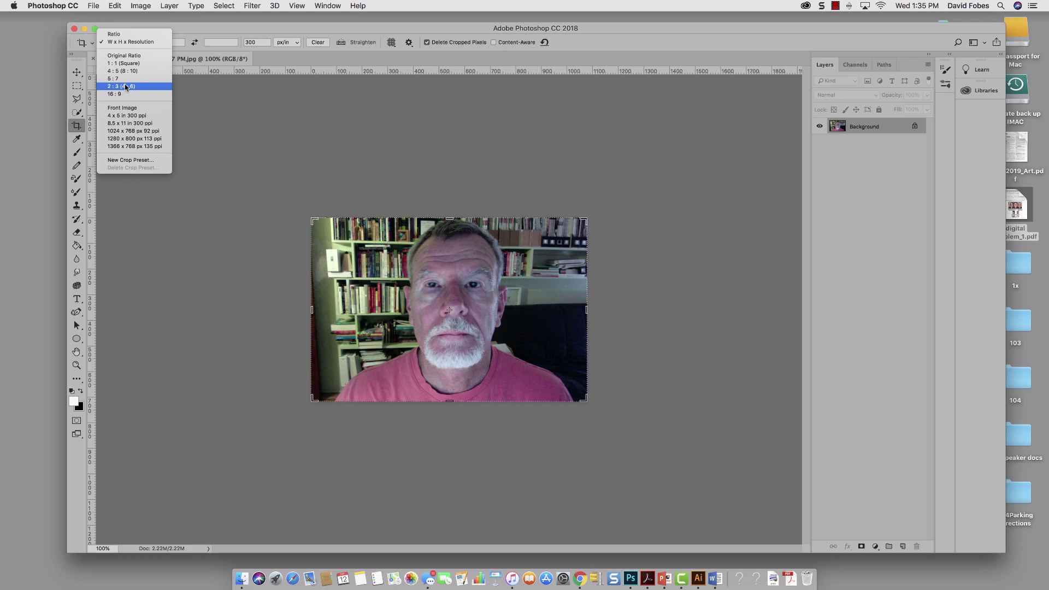
left_click(138, 42)
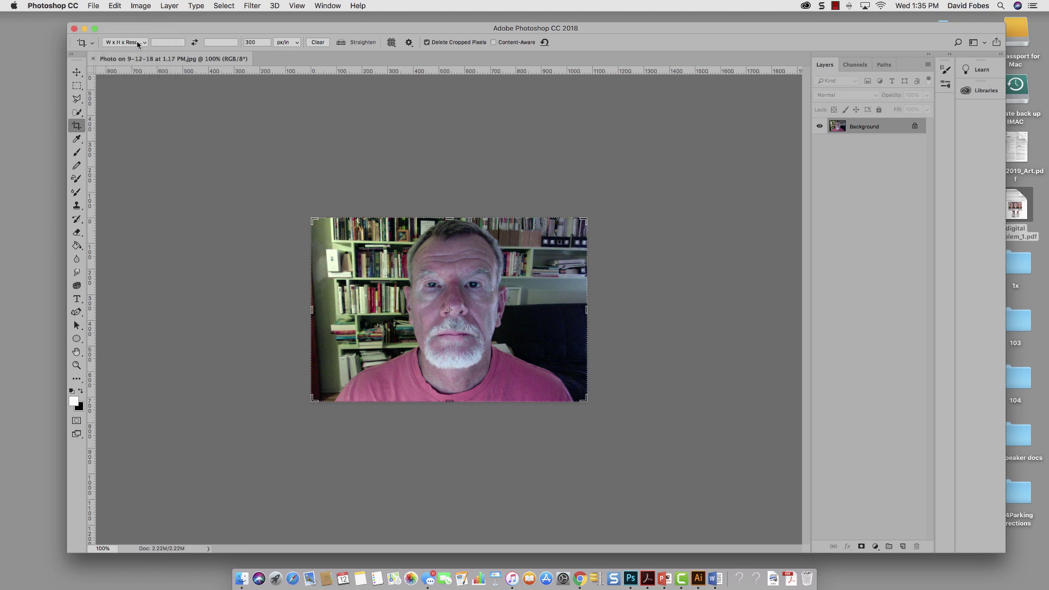
left_click(158, 42)
type("200")
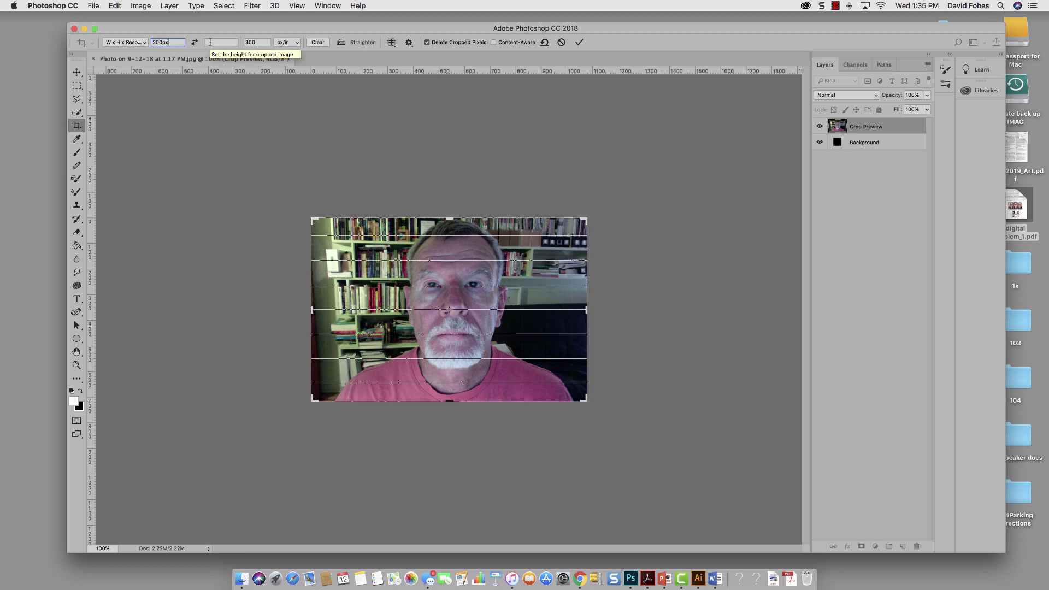
left_click(210, 42)
type("300p")
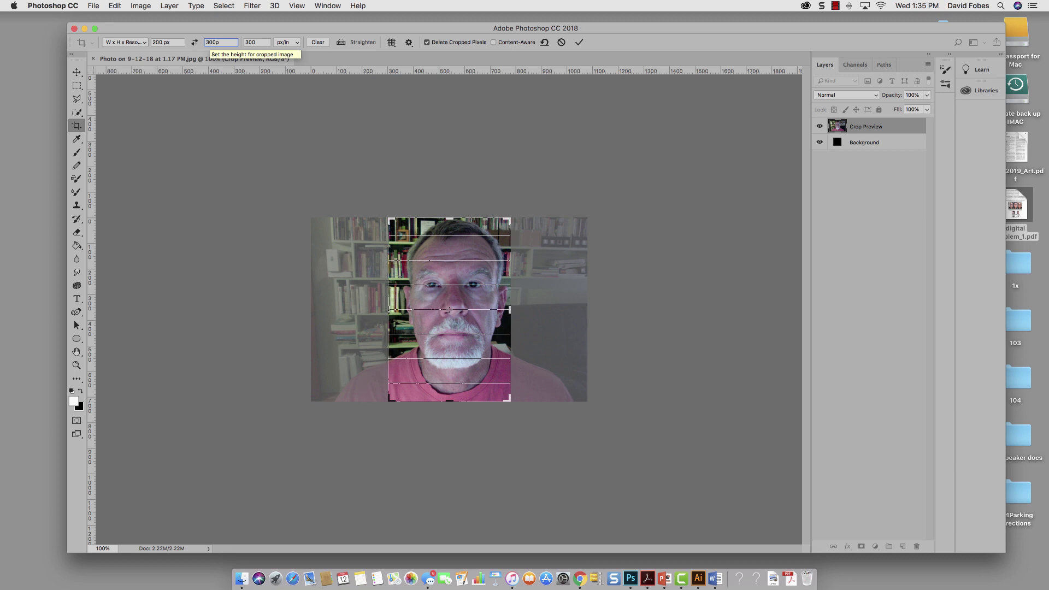
type("x")
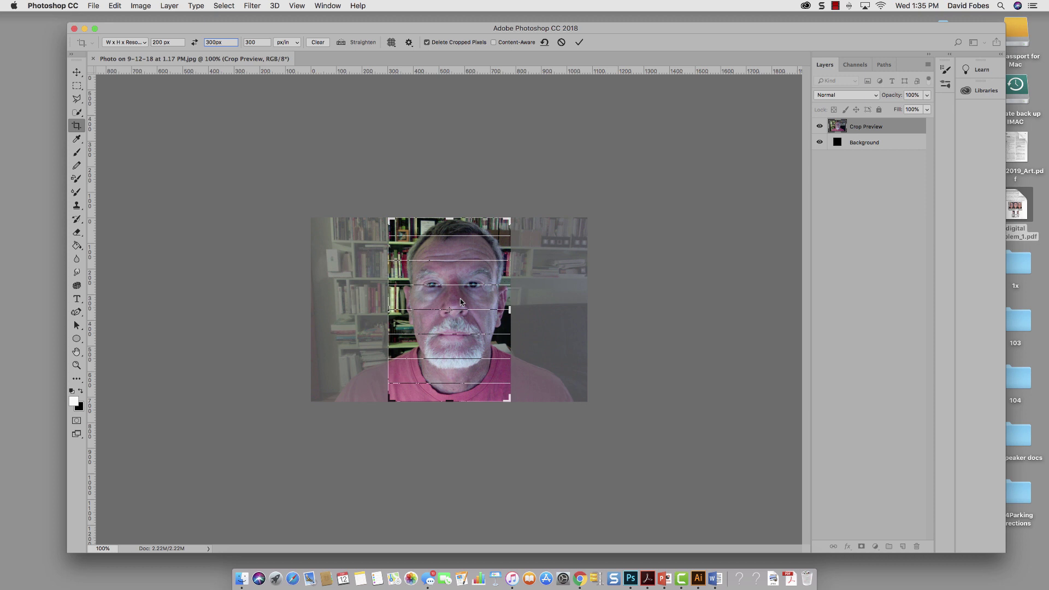
- Position the face in the crop frame with the nose centred and commit the crop
left_click_drag(460, 302, 453, 309)
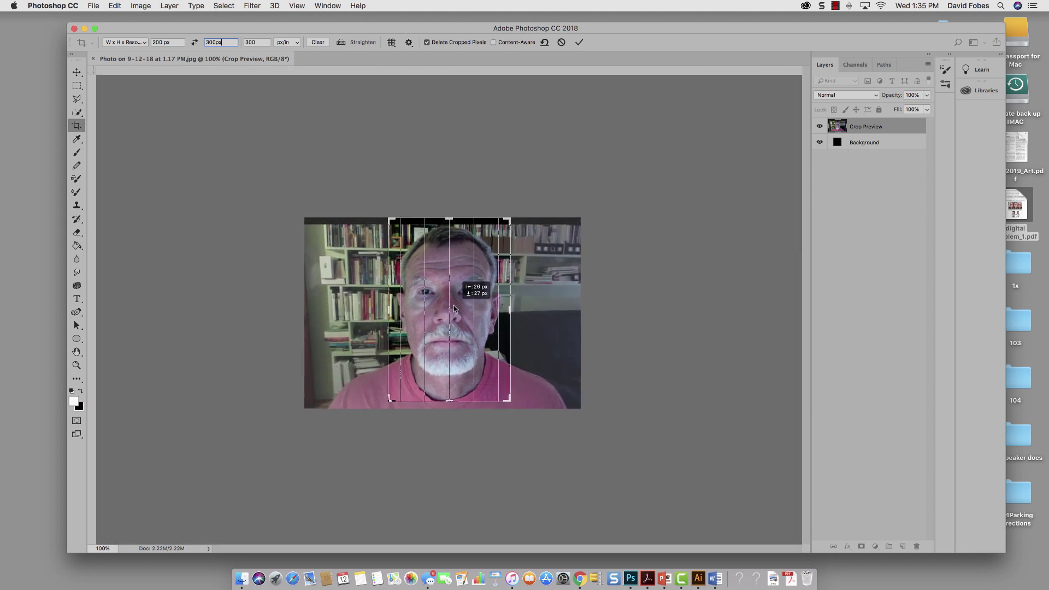
left_click_drag(453, 309, 455, 309)
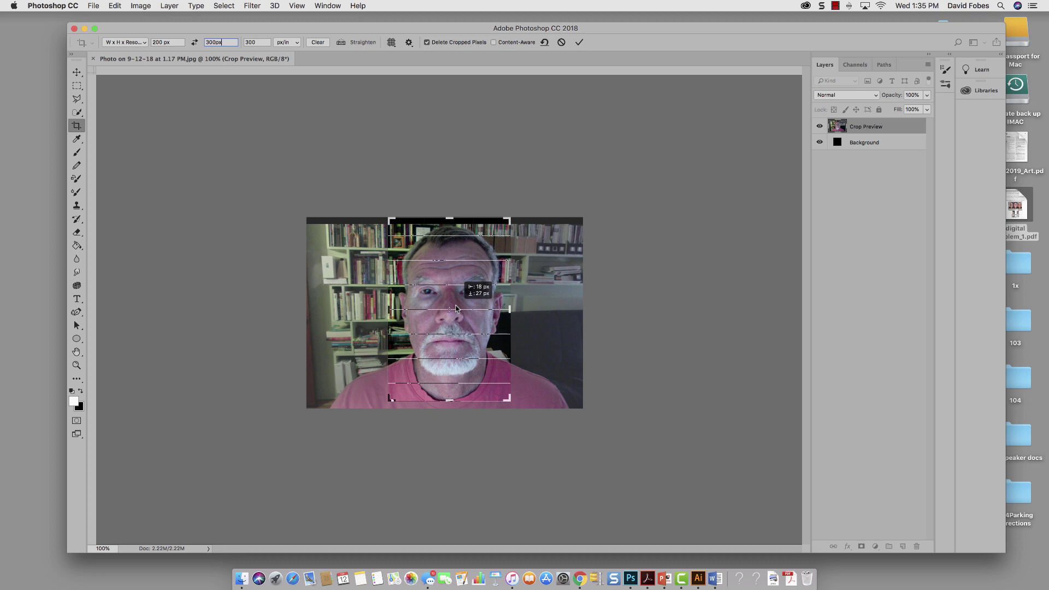
left_click_drag(456, 309, 456, 309)
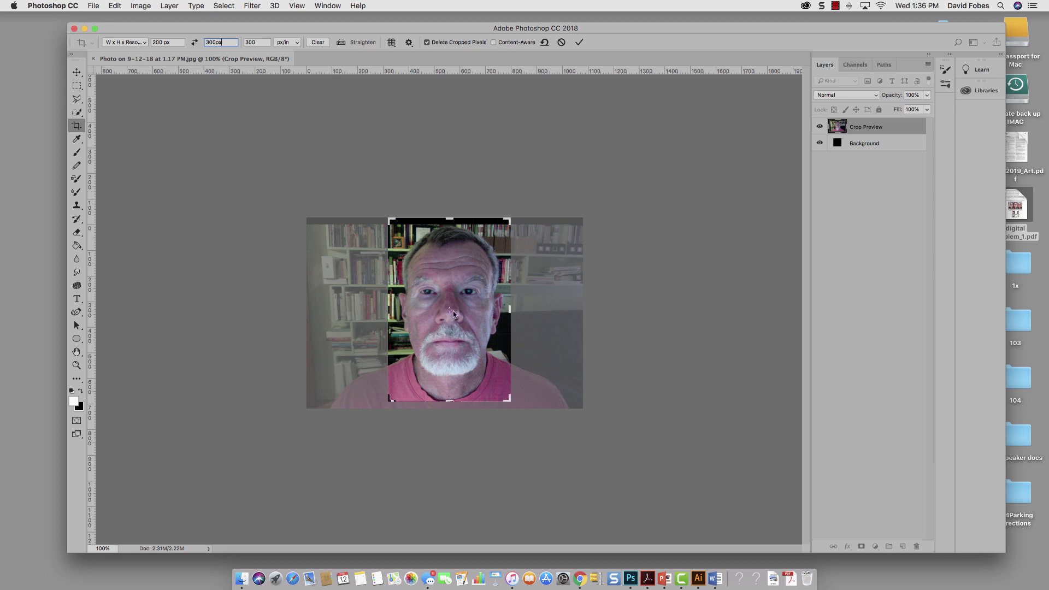
mouse_move(452, 312)
left_mouse_down()
mouse_move(458, 302)
mouse_move(459, 313)
left_mouse_up()
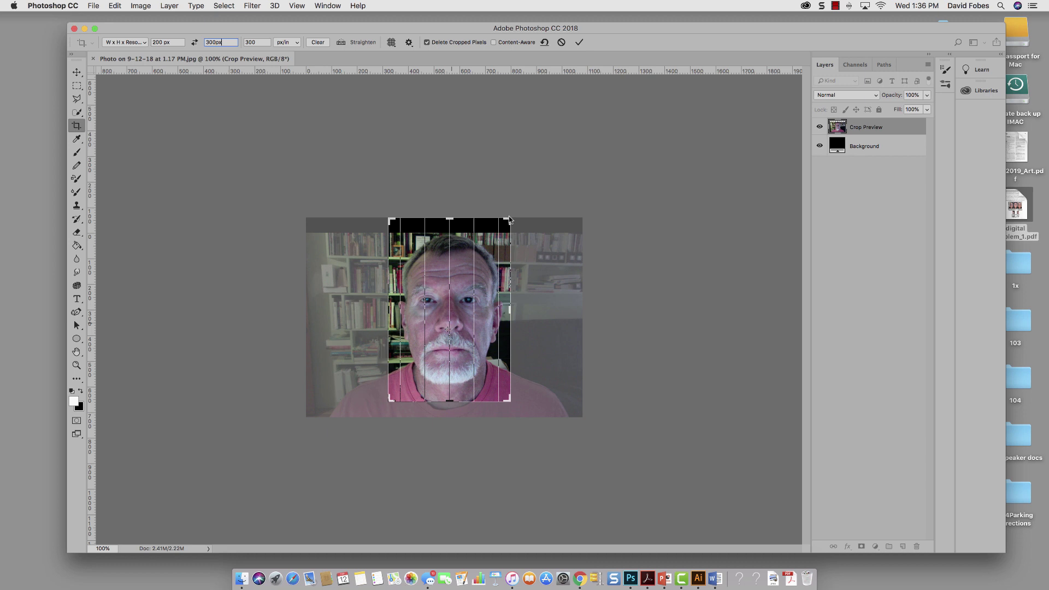
left_click_drag(509, 220, 513, 217)
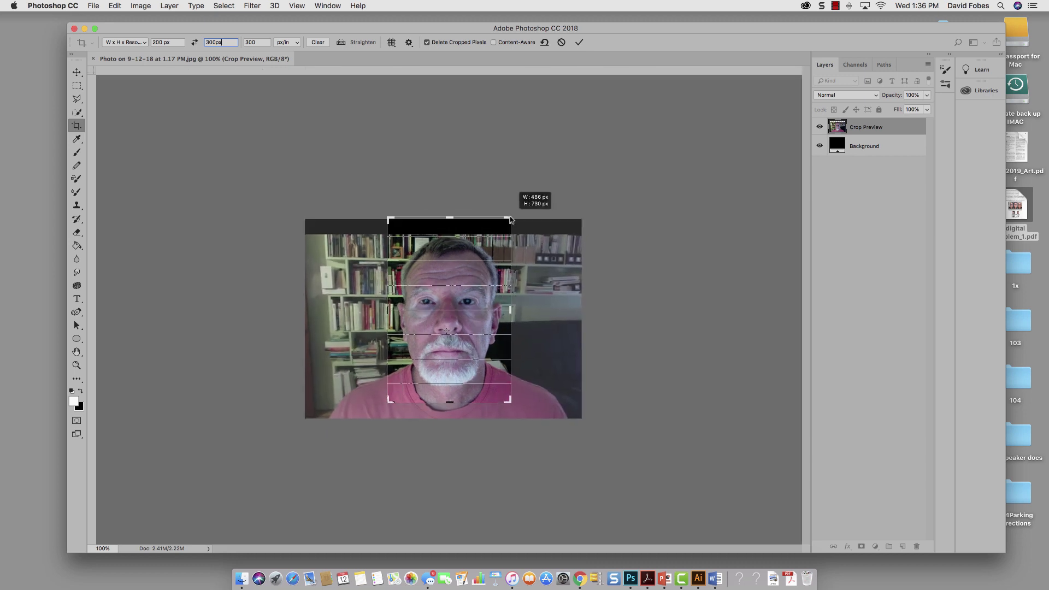
left_click_drag(514, 216, 502, 222)
left_click_drag(468, 284, 460, 299)
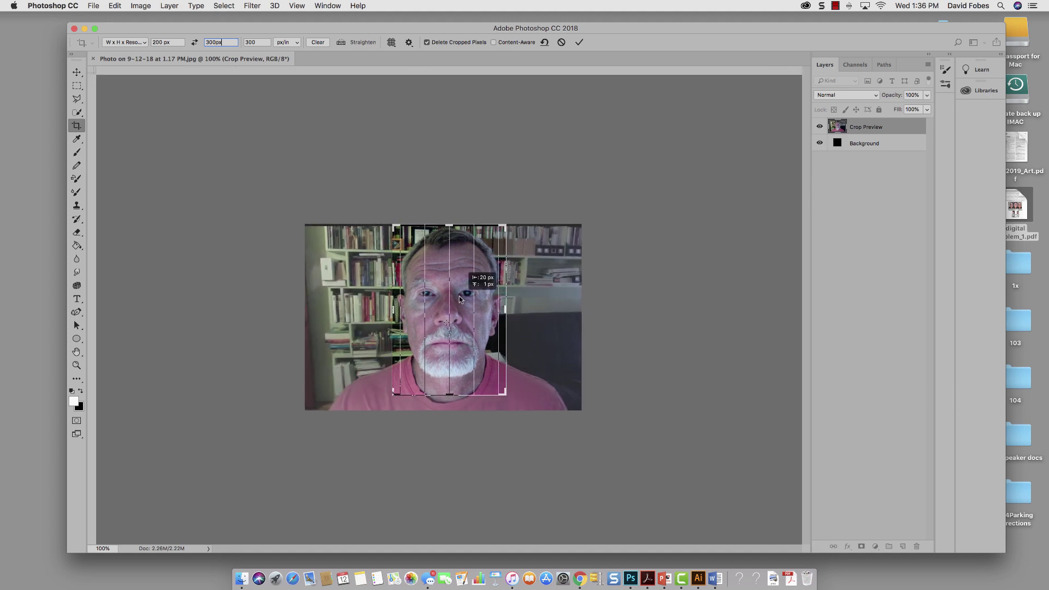
left_click_drag(459, 298, 461, 299)
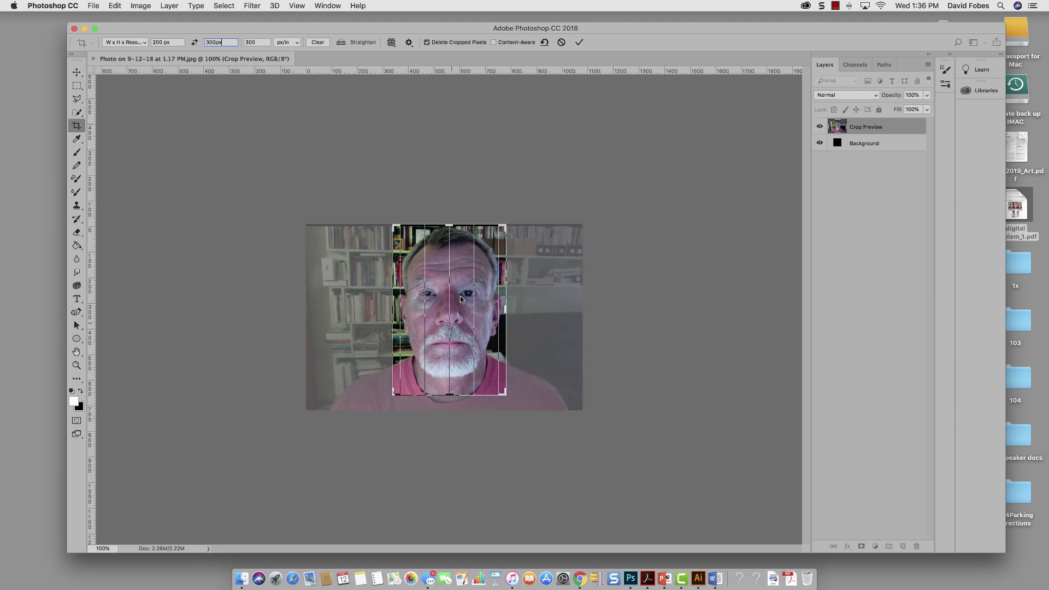
key("Return")
key("Return")
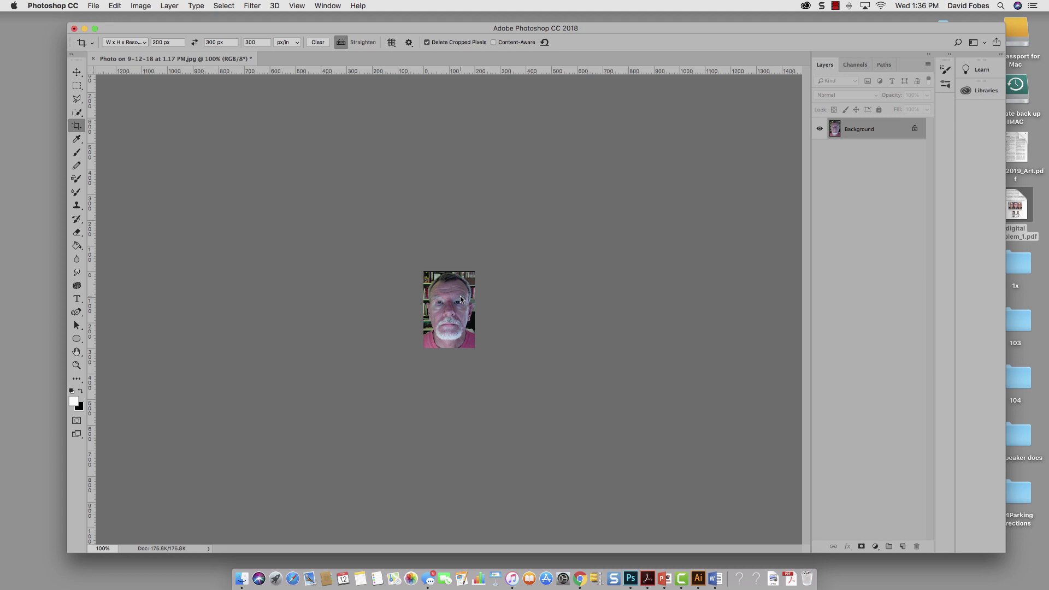
- Save the cropped portrait as original.jpg, accepting the default JPEG options
key("super+equal")
key("super+equal")
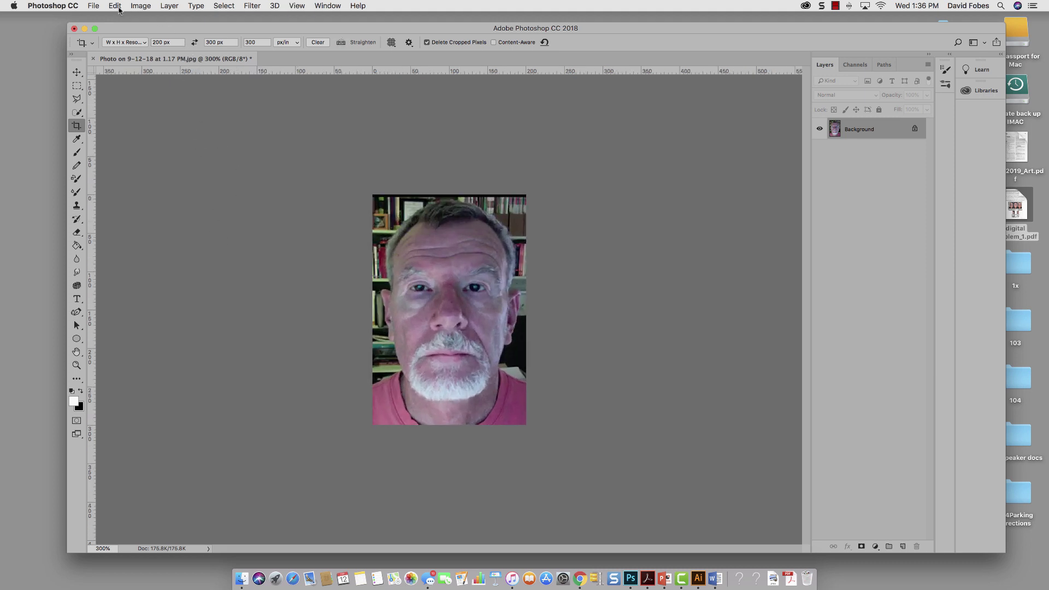
left_click(98, 7)
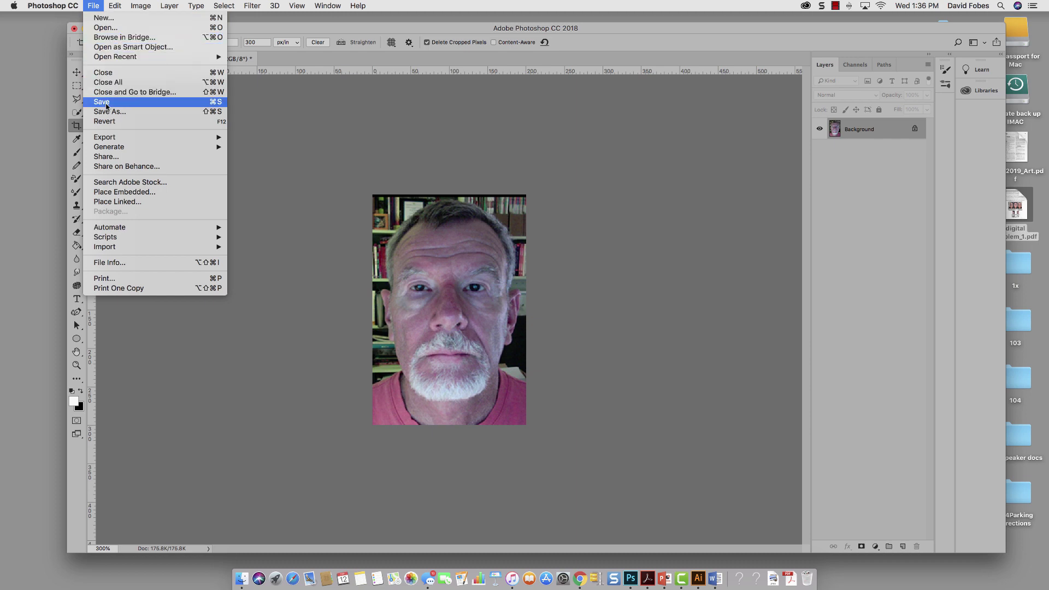
left_click(107, 112)
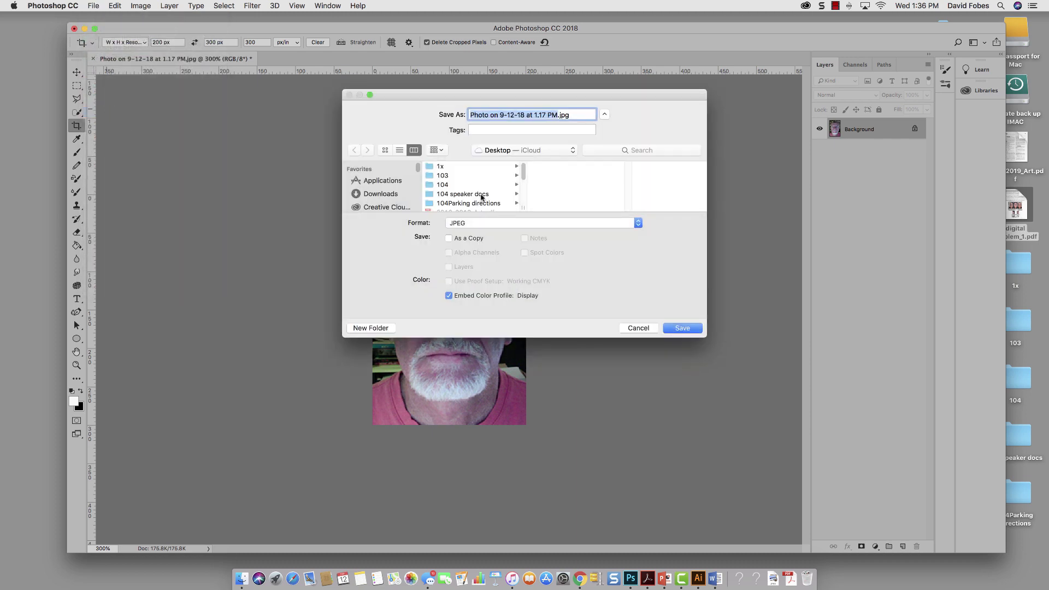
type("or")
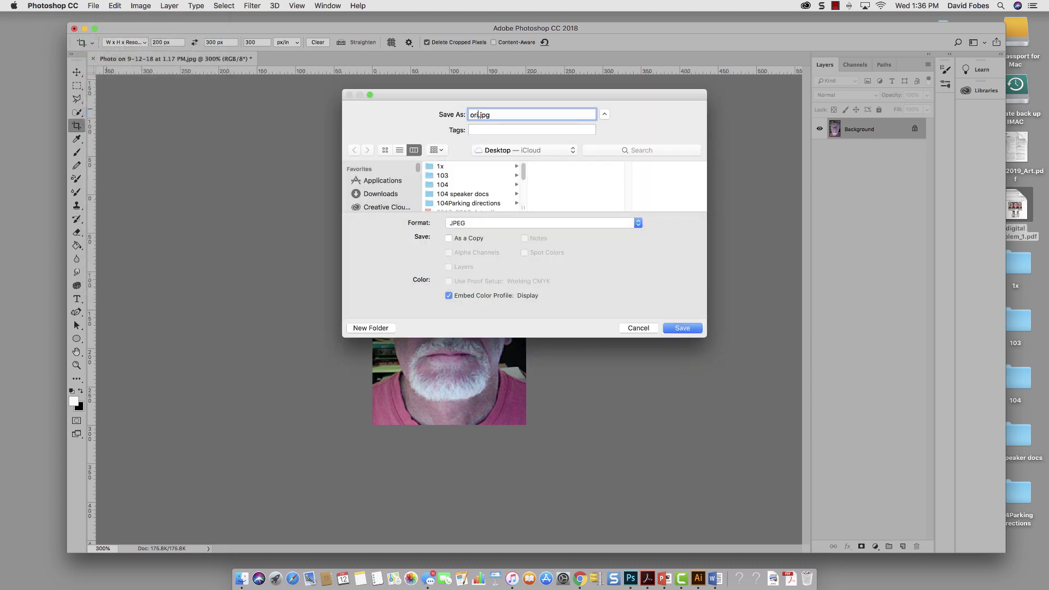
type("iginal")
left_click(682, 327)
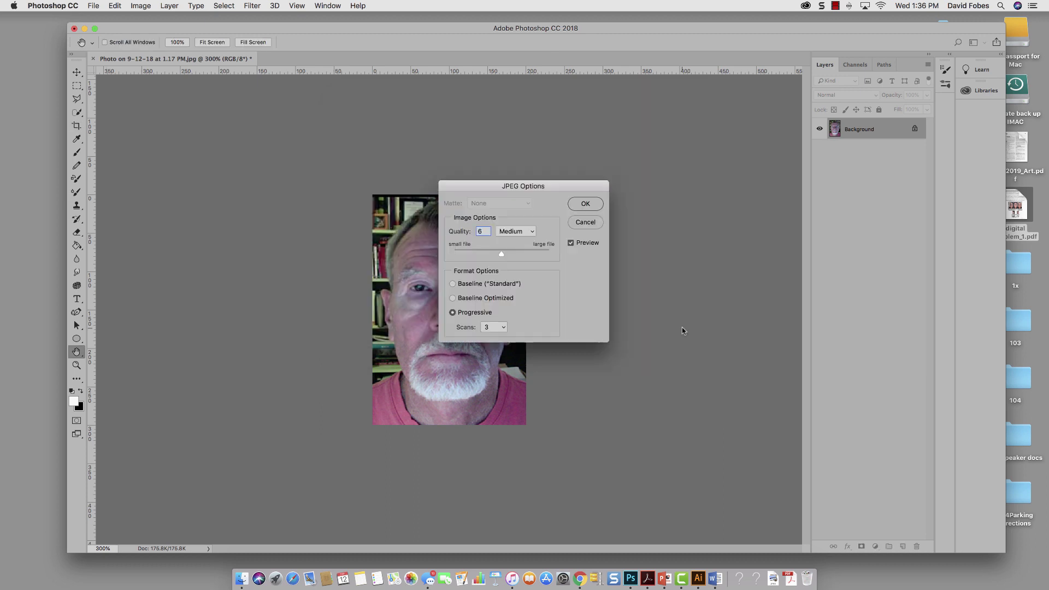
left_click(584, 205)
key("c")
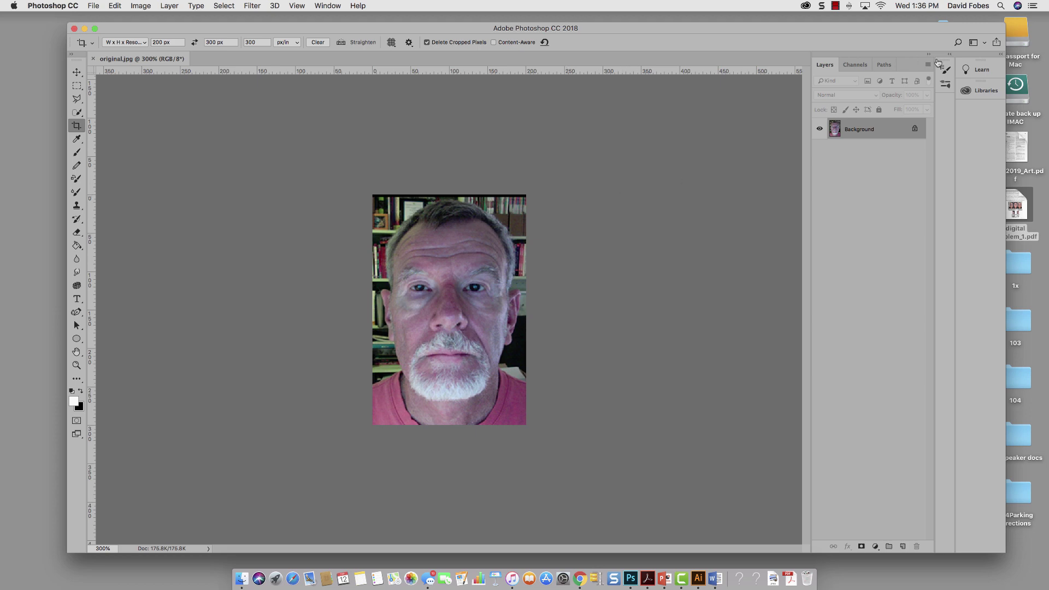
left_click(985, 44)
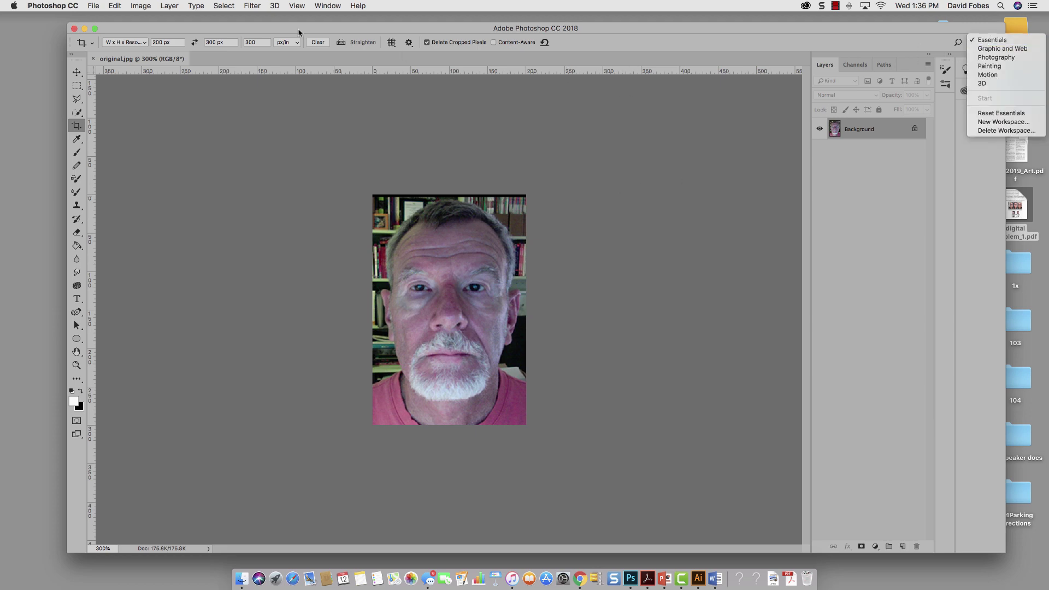
left_click(323, 7)
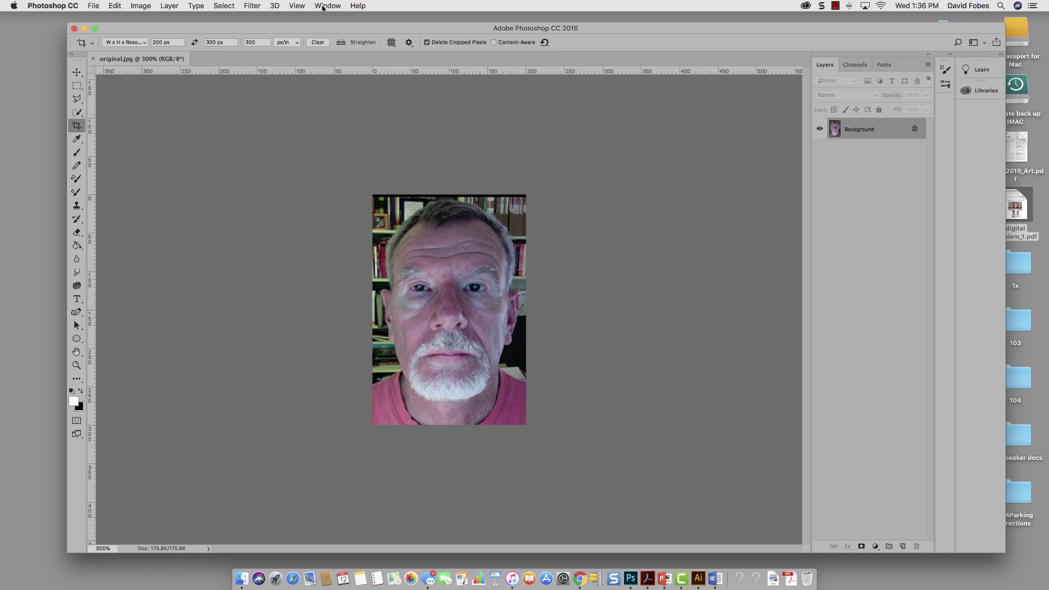
left_click(322, 7)
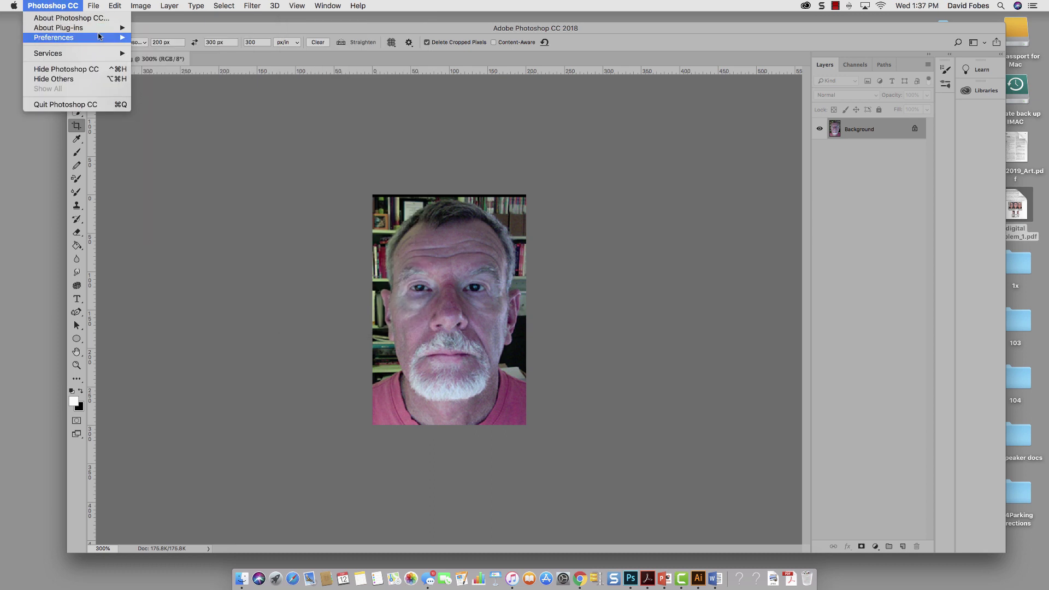
mouse_move(54, 37)
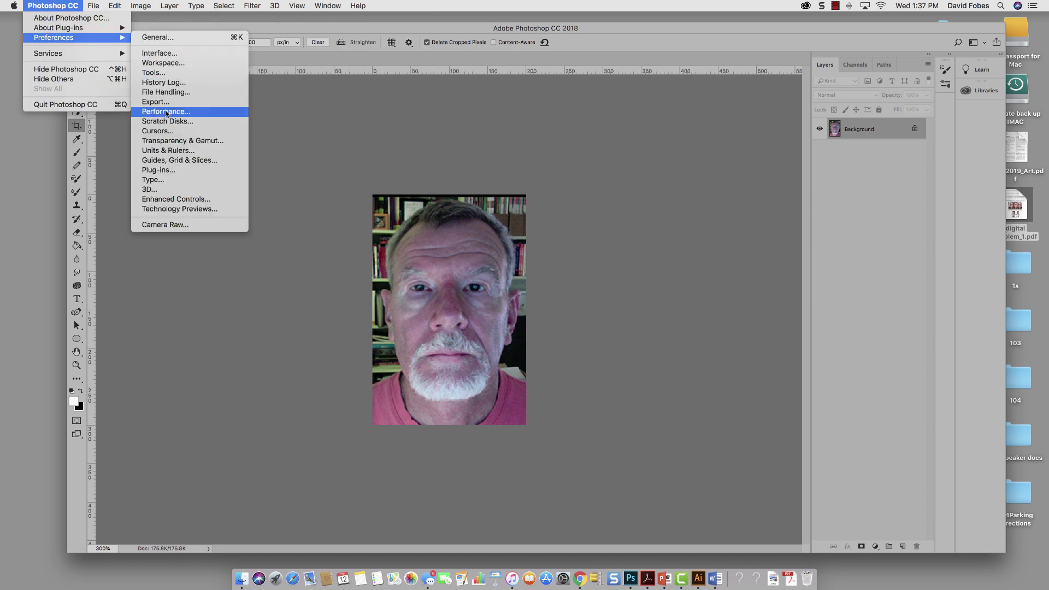
left_click(167, 150)
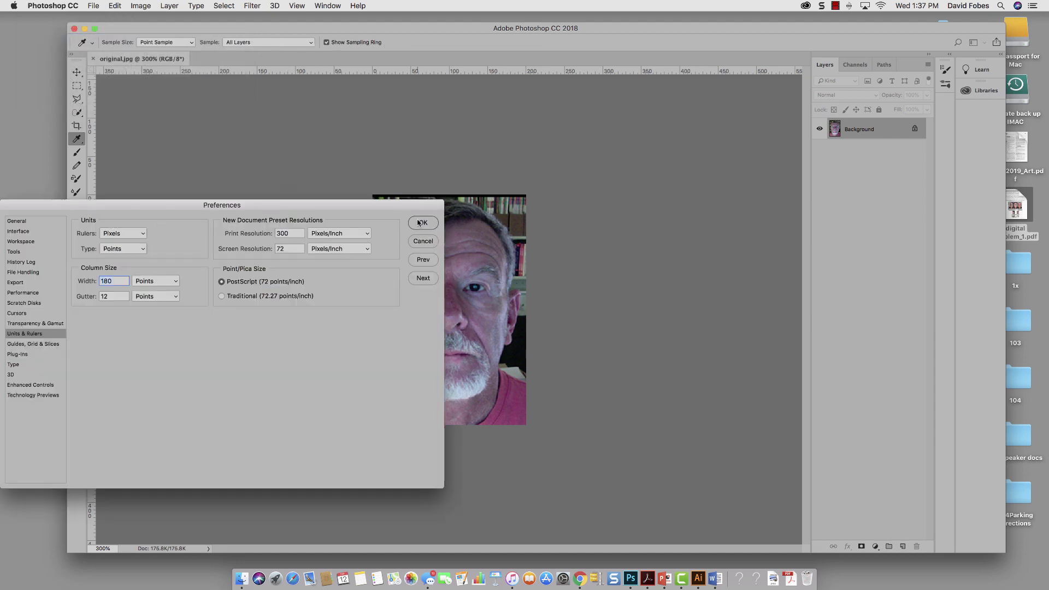
left_click(419, 222)
key("c")
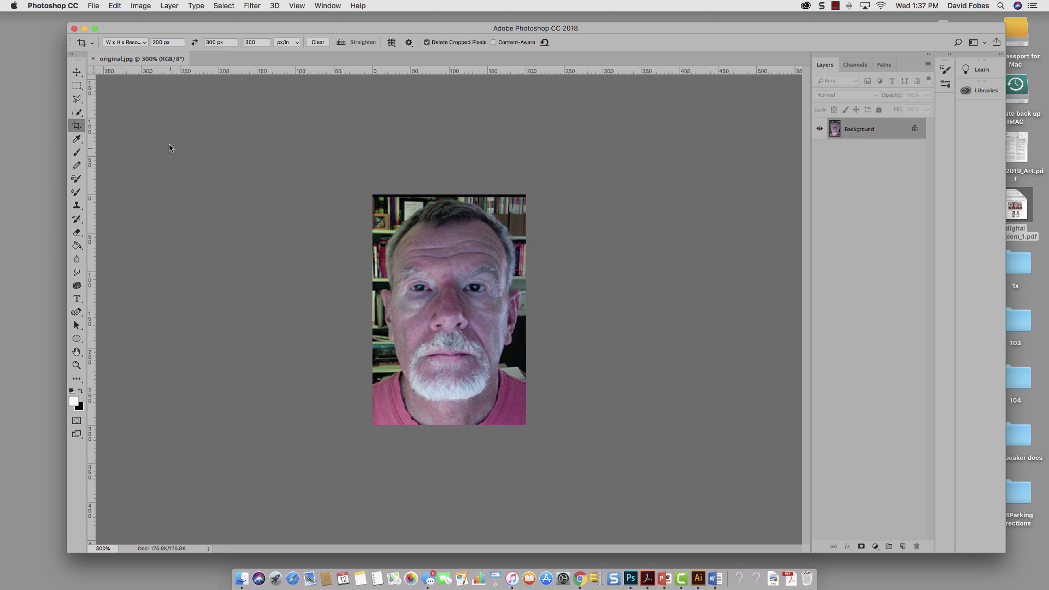